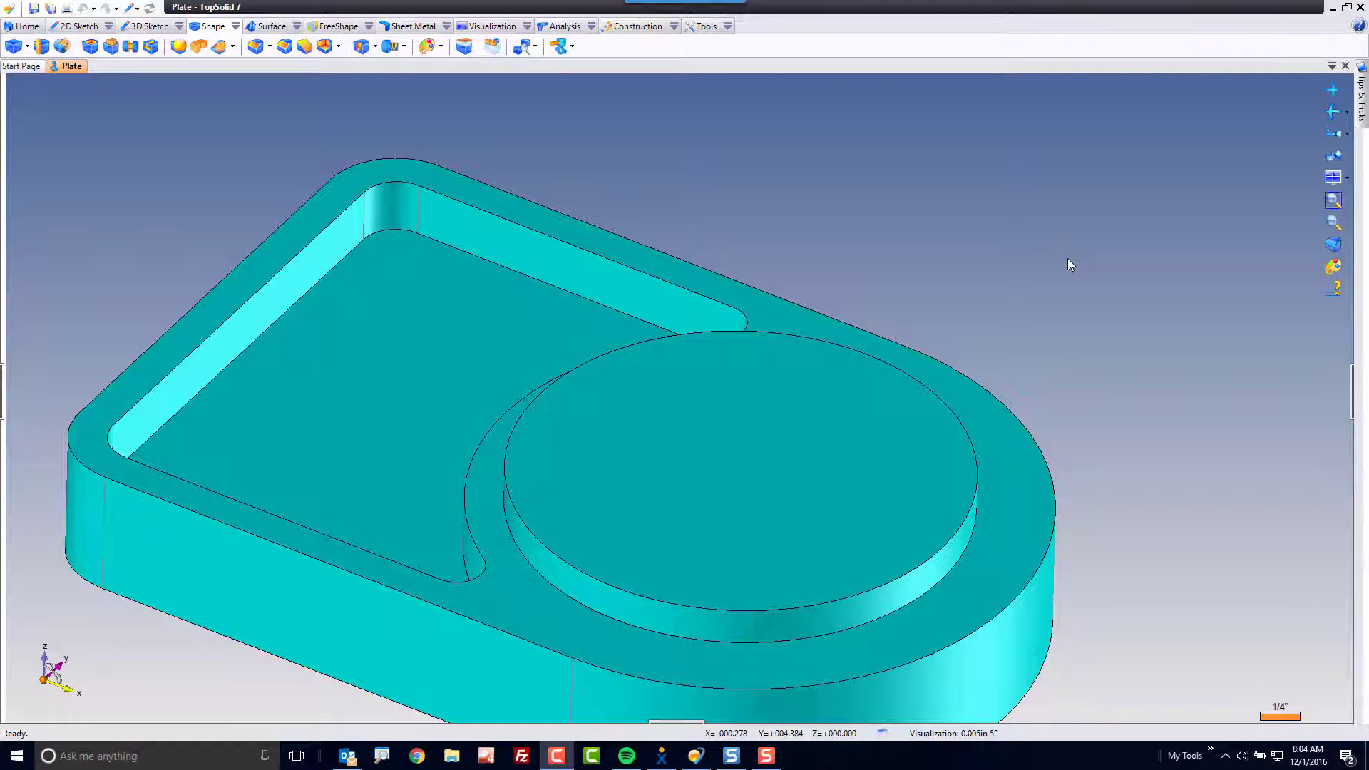
# Step: Drill a UNC 5/8-11 fully tapped through hole at the centre of the boss top face
pyautogui.scroll(-2, 1047, 254)
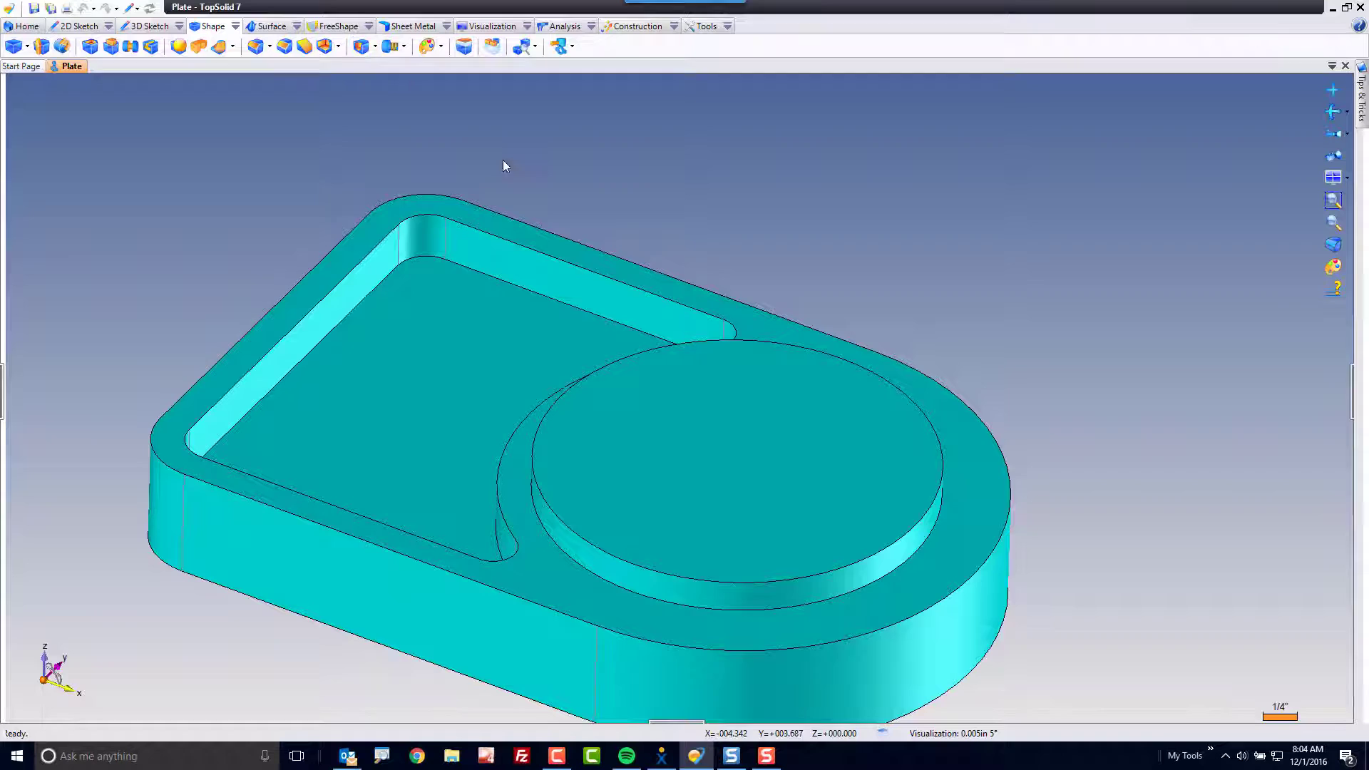
pyautogui.rightClick(746, 460)
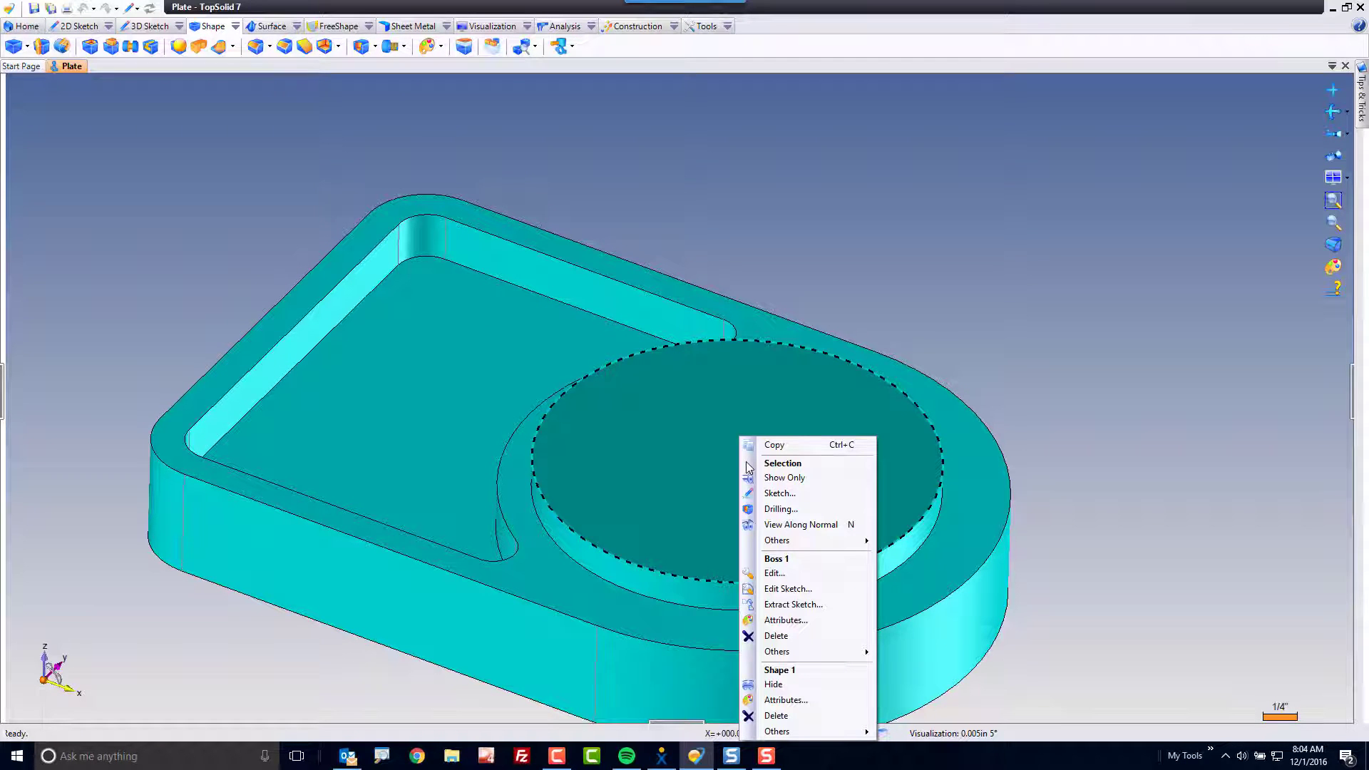
pyautogui.click(814, 513)
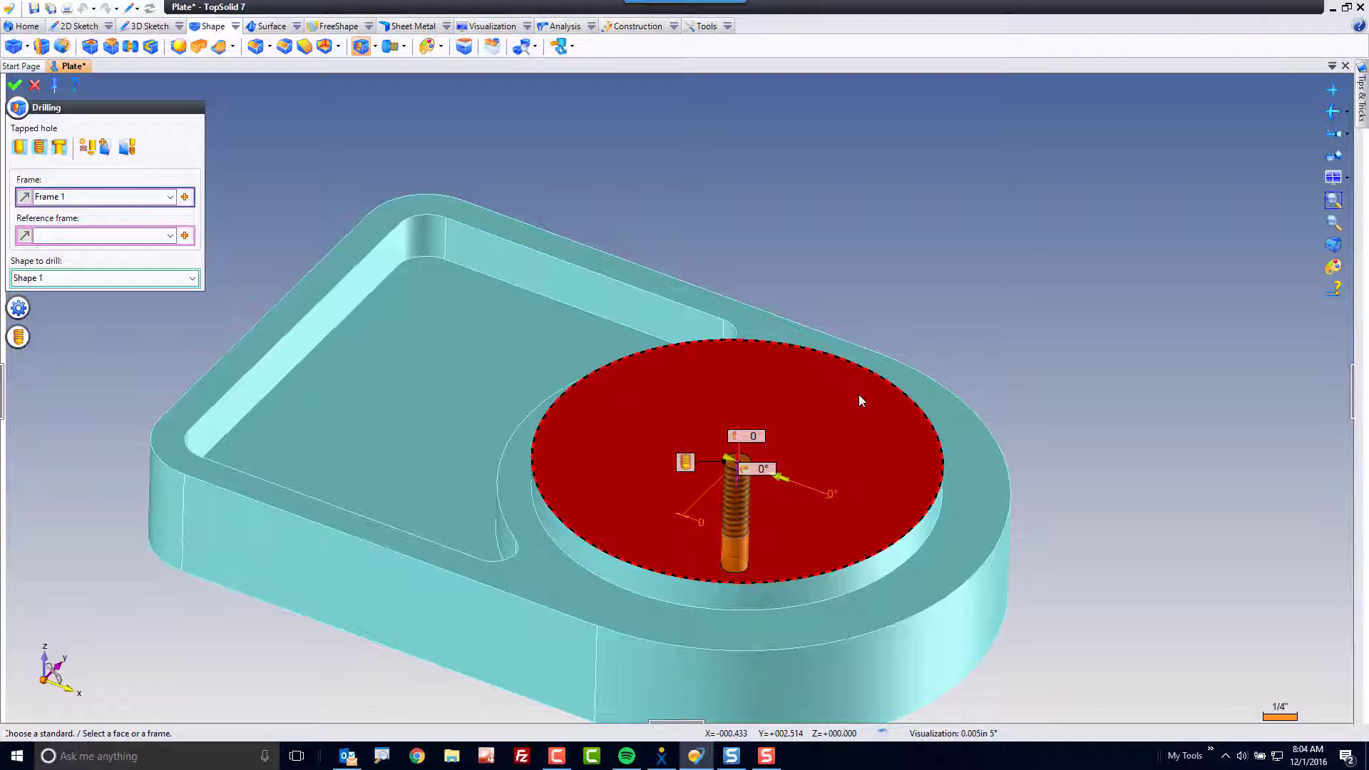
pyautogui.click(42, 148)
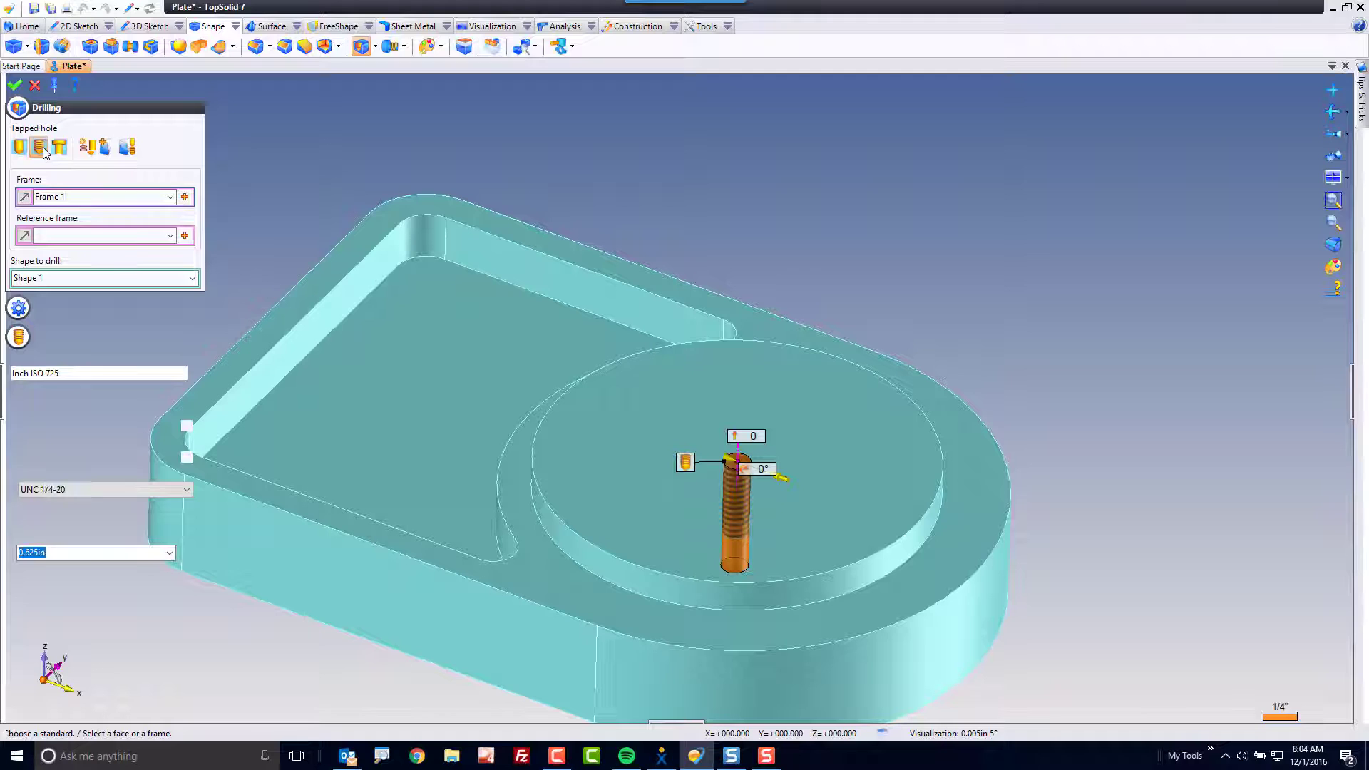
pyautogui.click(91, 490)
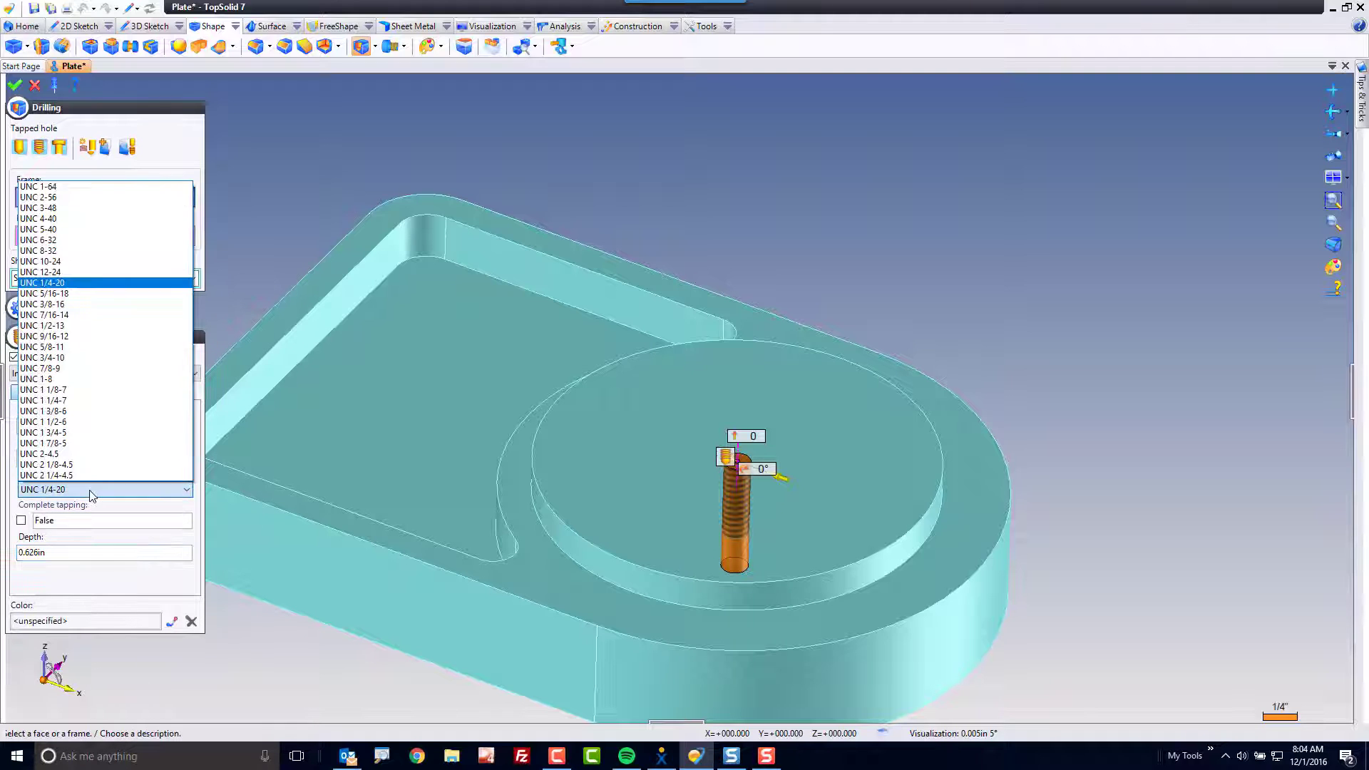
pyautogui.click(91, 347)
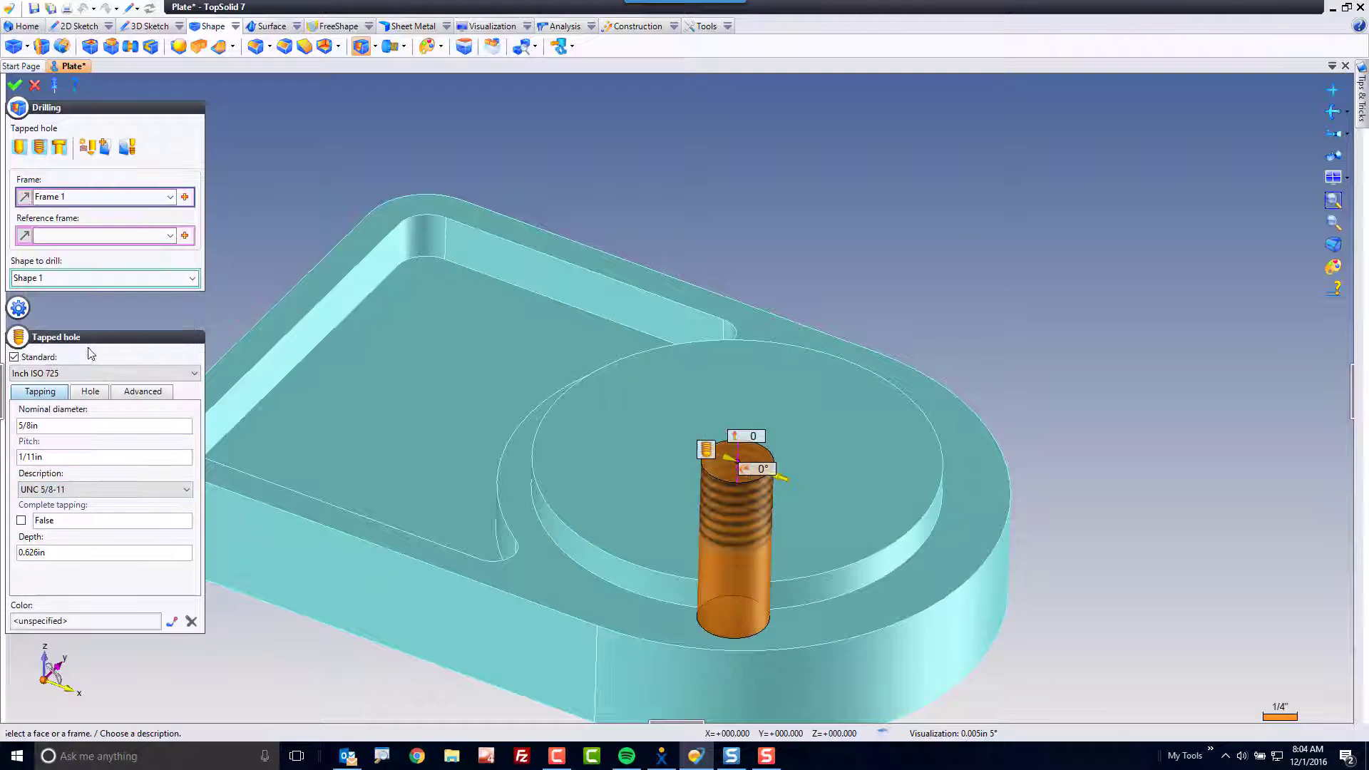
pyautogui.click(21, 521)
pyautogui.click(91, 392)
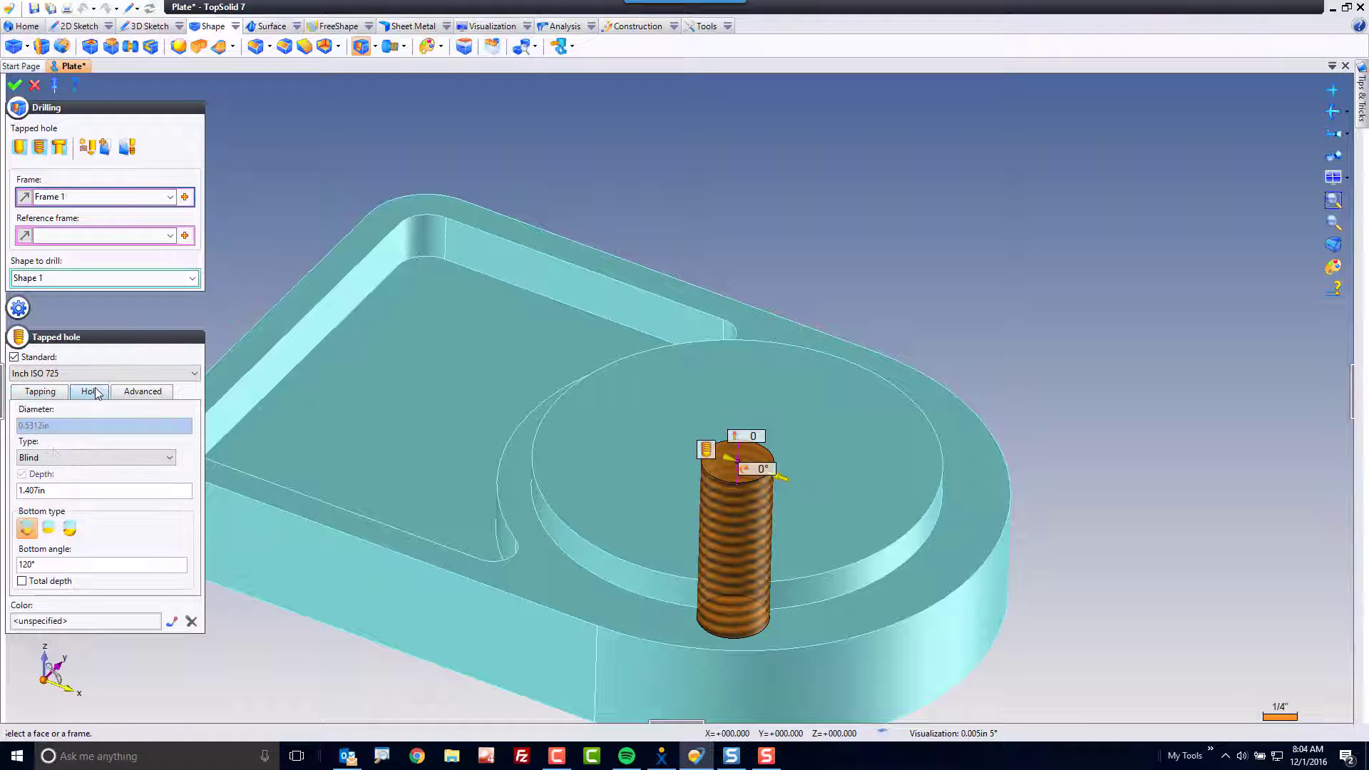
pyautogui.click(45, 459)
pyautogui.click(49, 482)
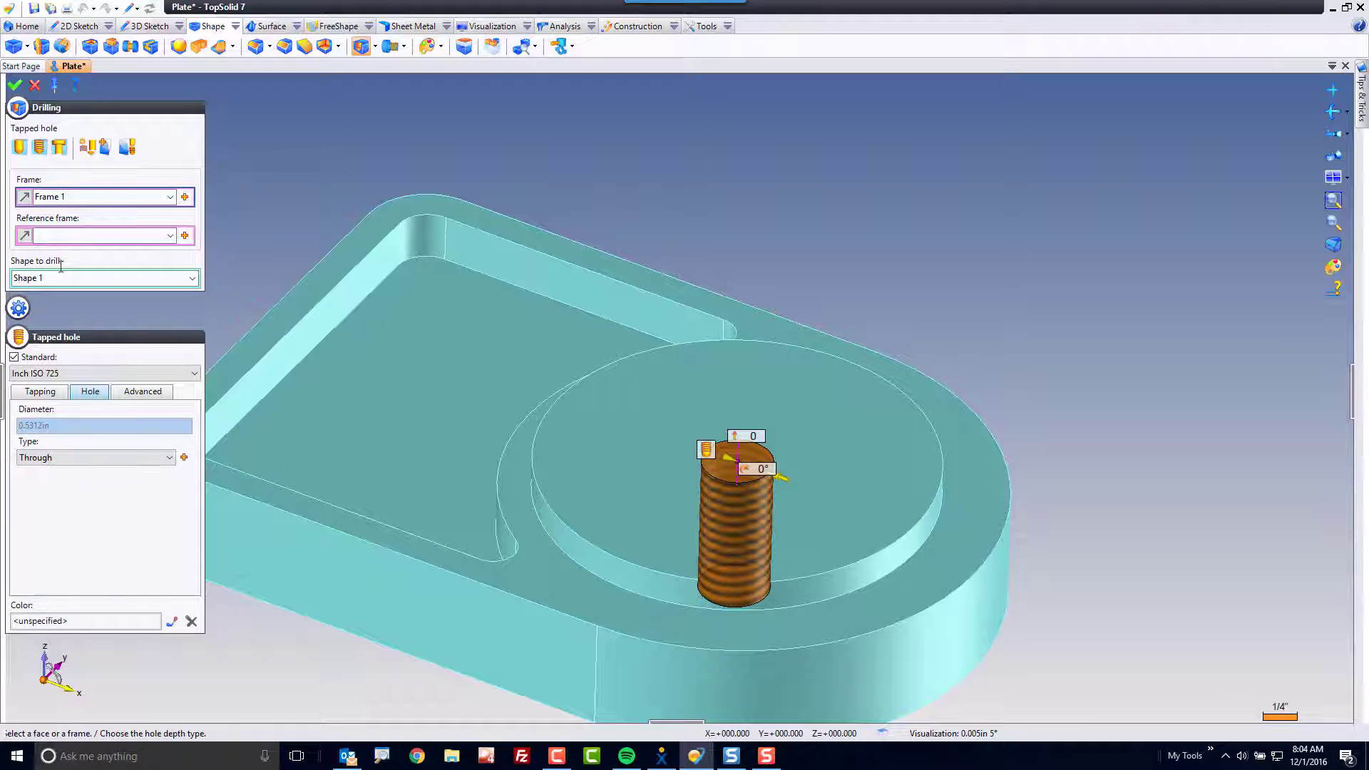
pyautogui.click(15, 85)
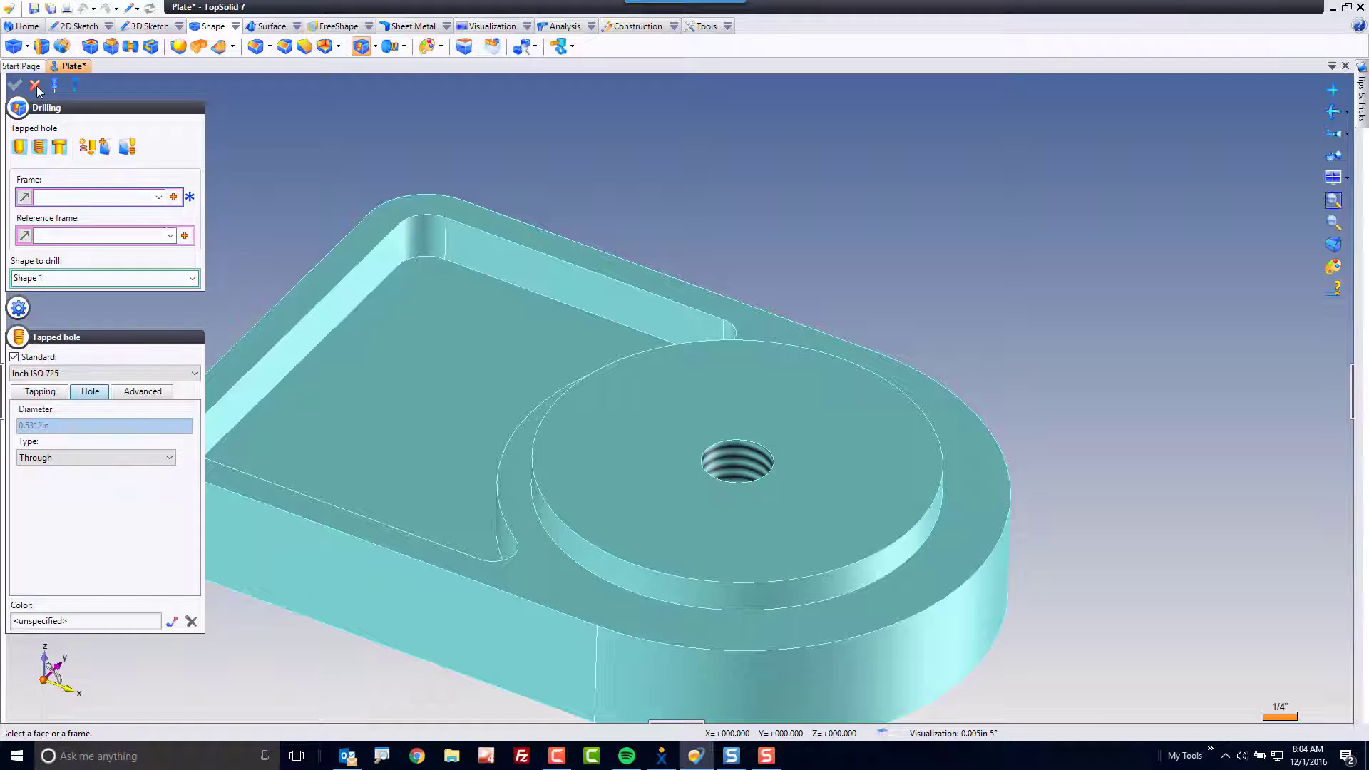
# Step: Place a second hole 0.875 off-centre on the boss face with UNC 10-24 thread
pyautogui.click(856, 520)
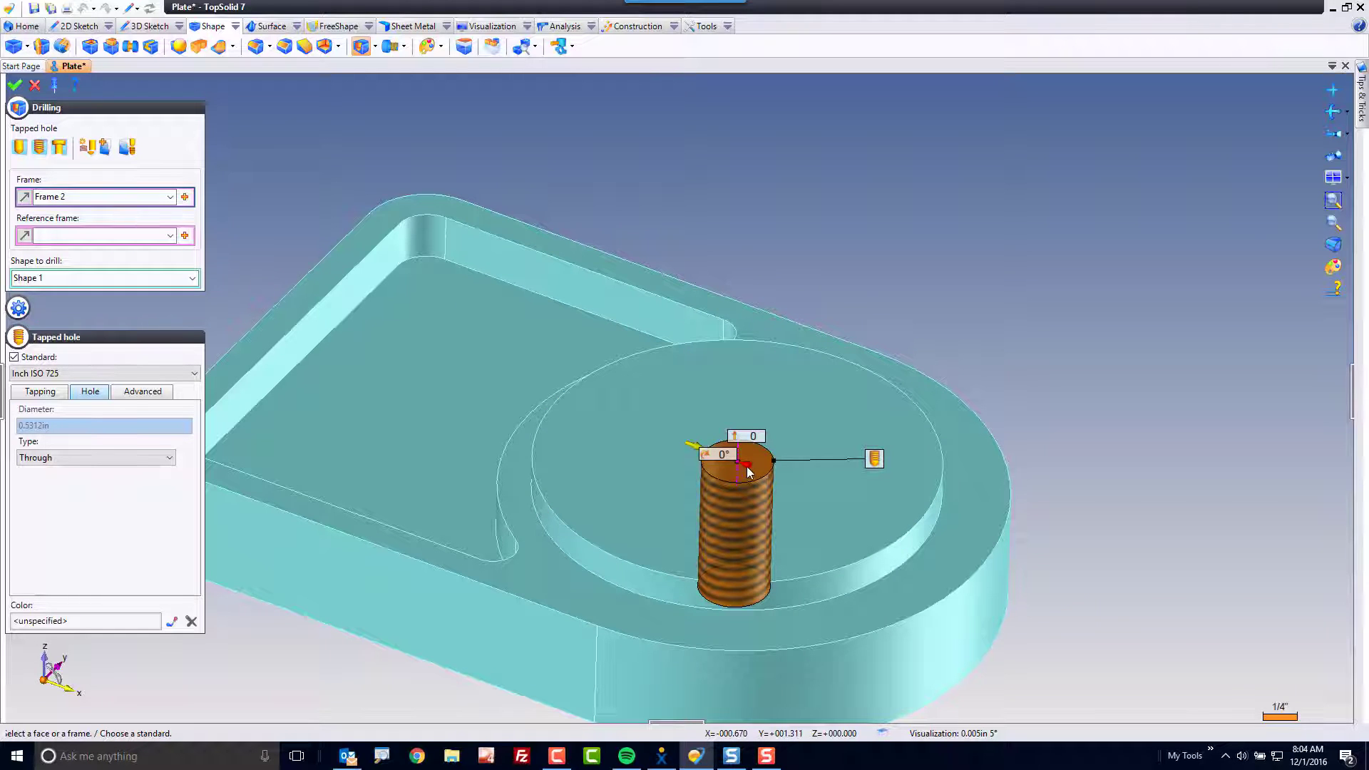
pyautogui.scroll(4, 747, 466)
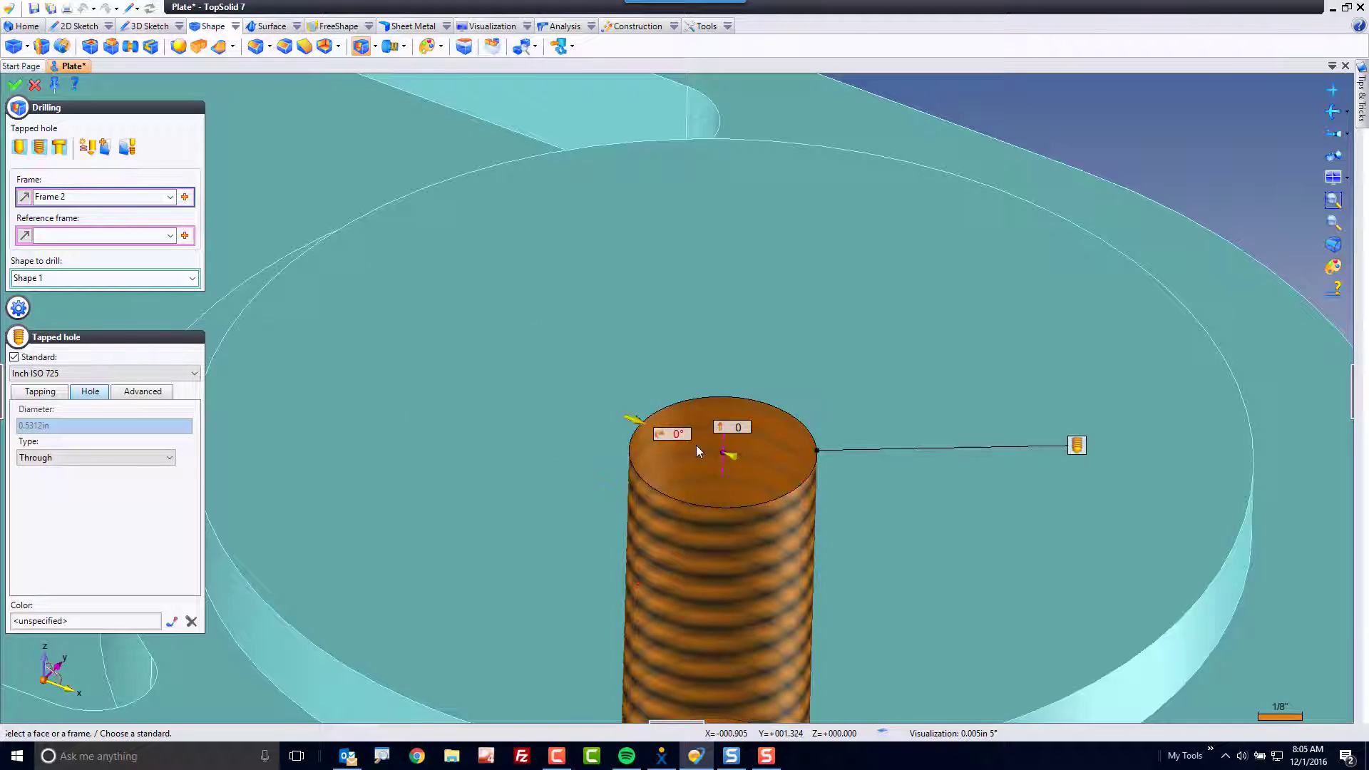
pyautogui.moveTo(733, 456); pyautogui.dragTo(674, 305)
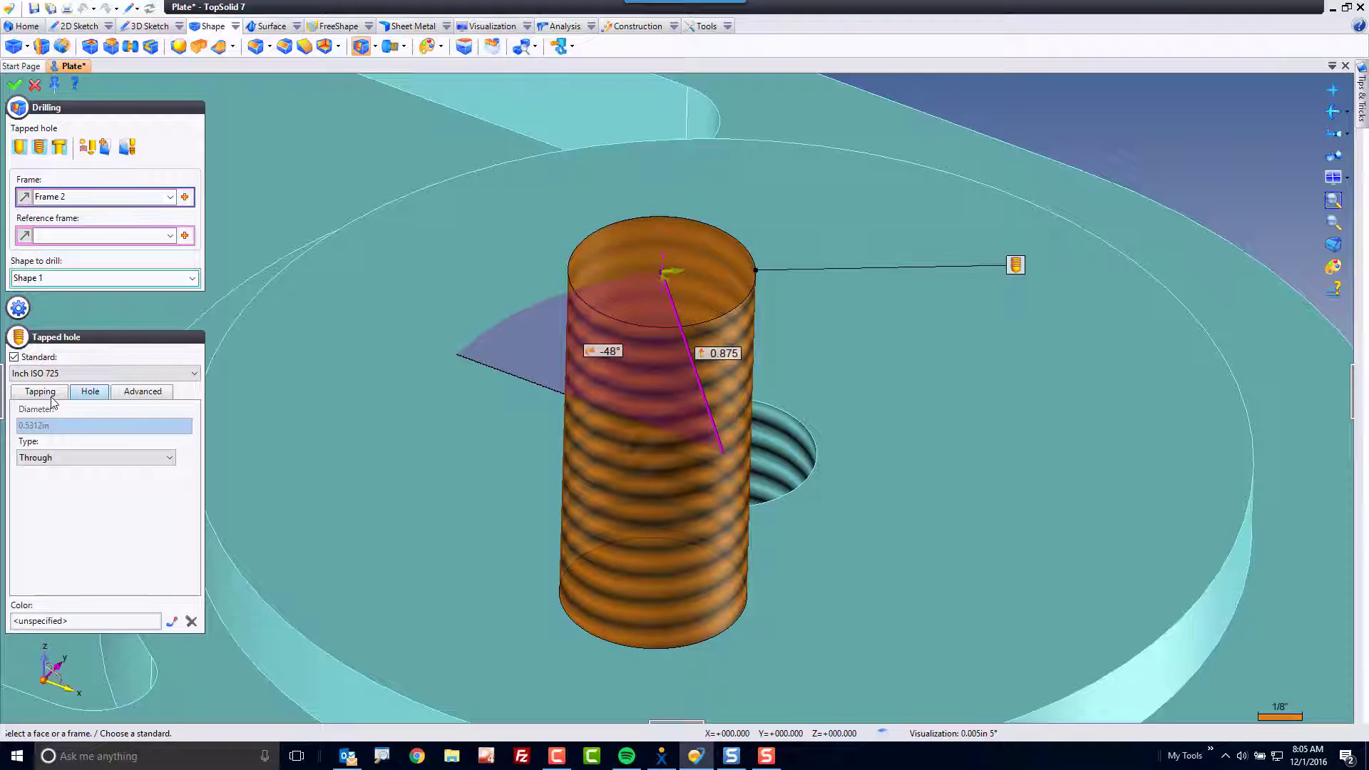
pyautogui.click(43, 393)
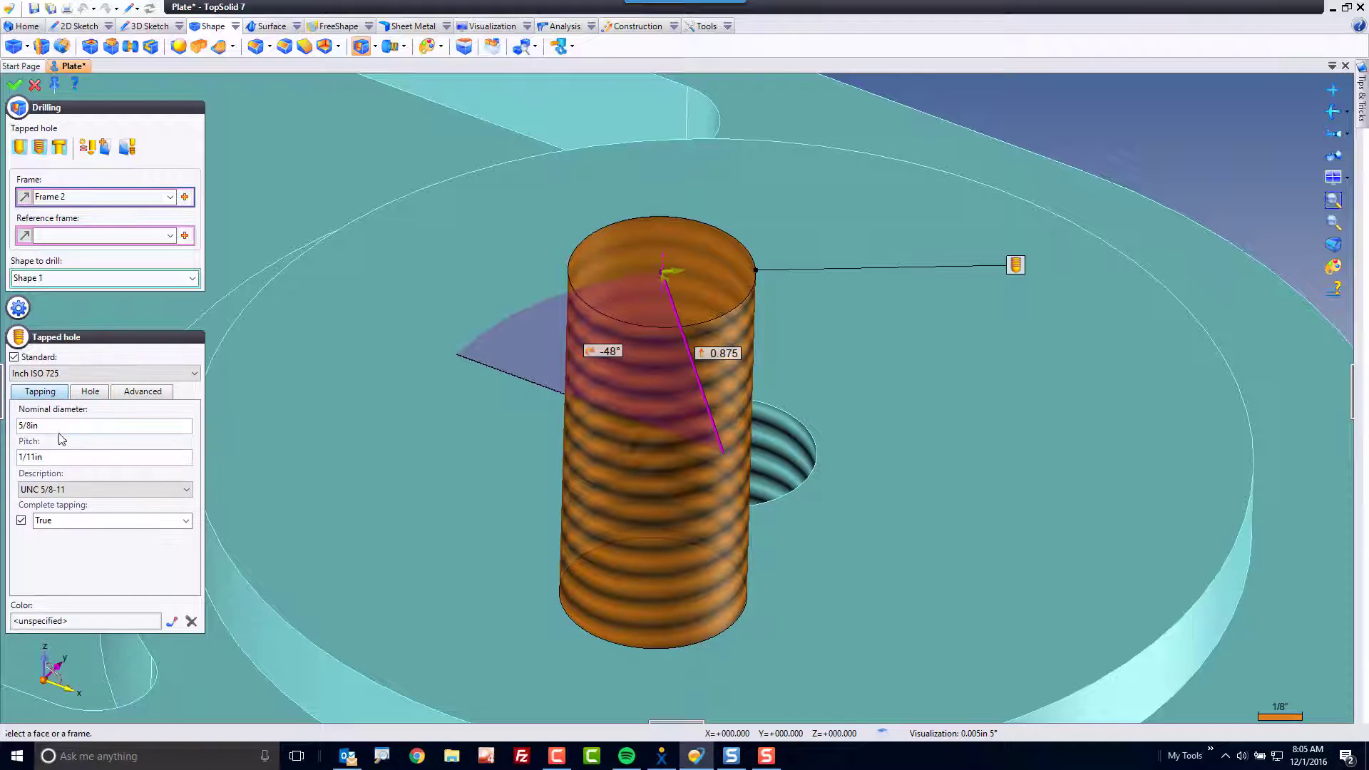
pyautogui.click(84, 490)
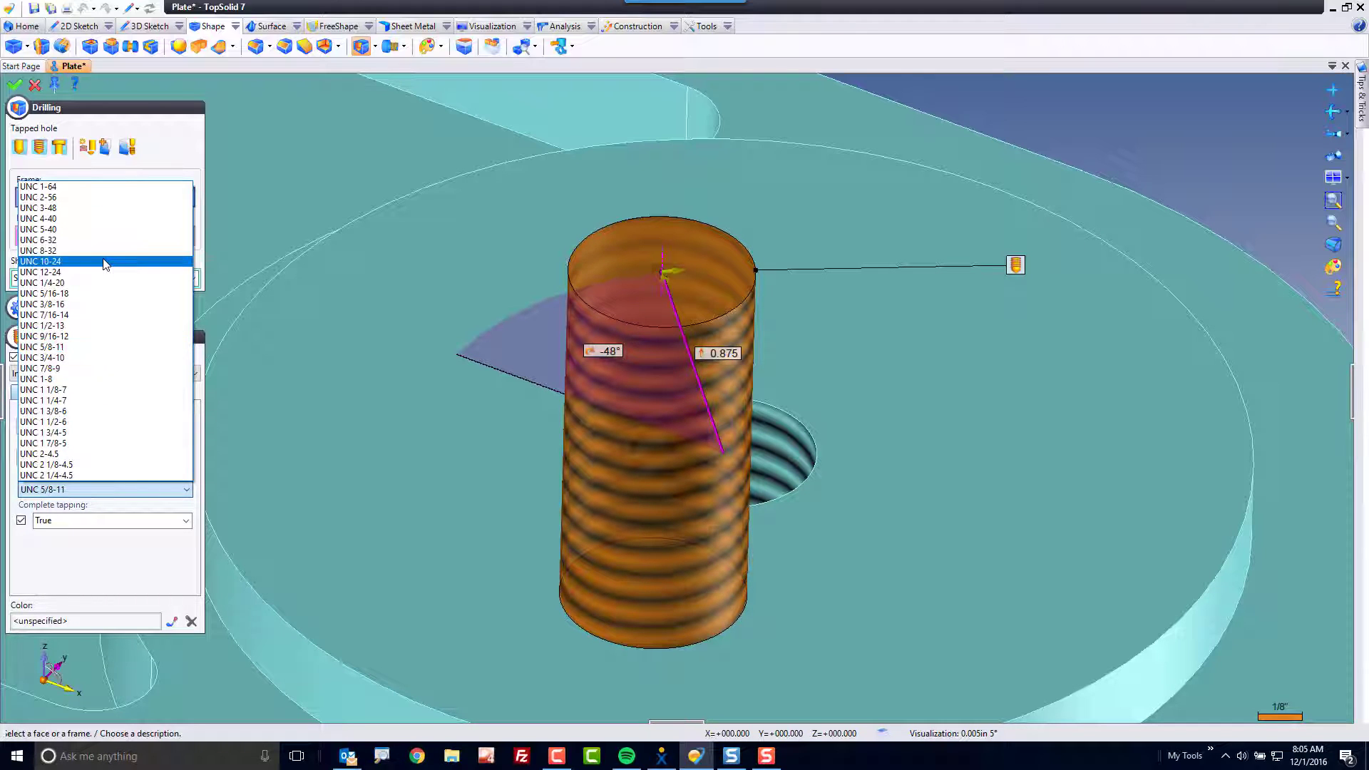
pyautogui.click(100, 261)
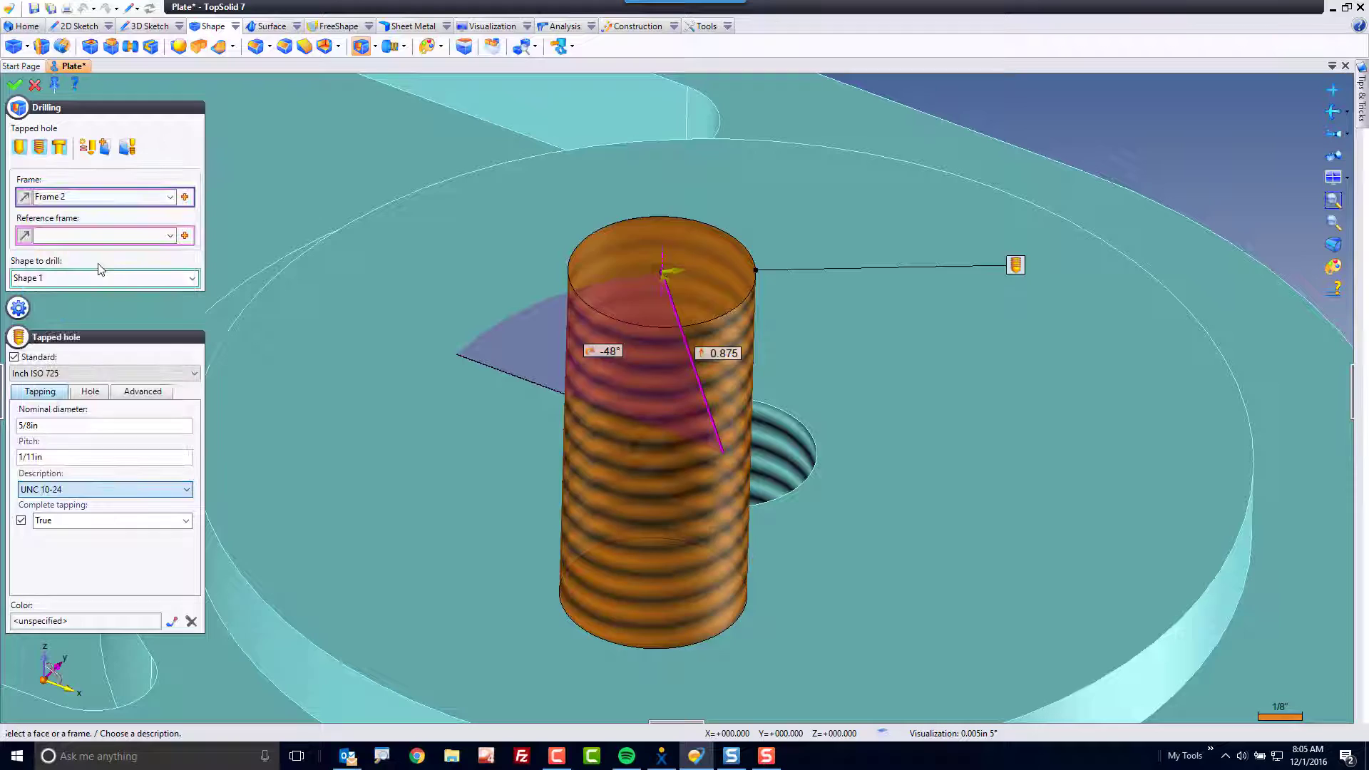
# Step: Make the UNC 10-24 hole blind with a 0.25 thread depth instead of complete tapping
pyautogui.click(22, 521)
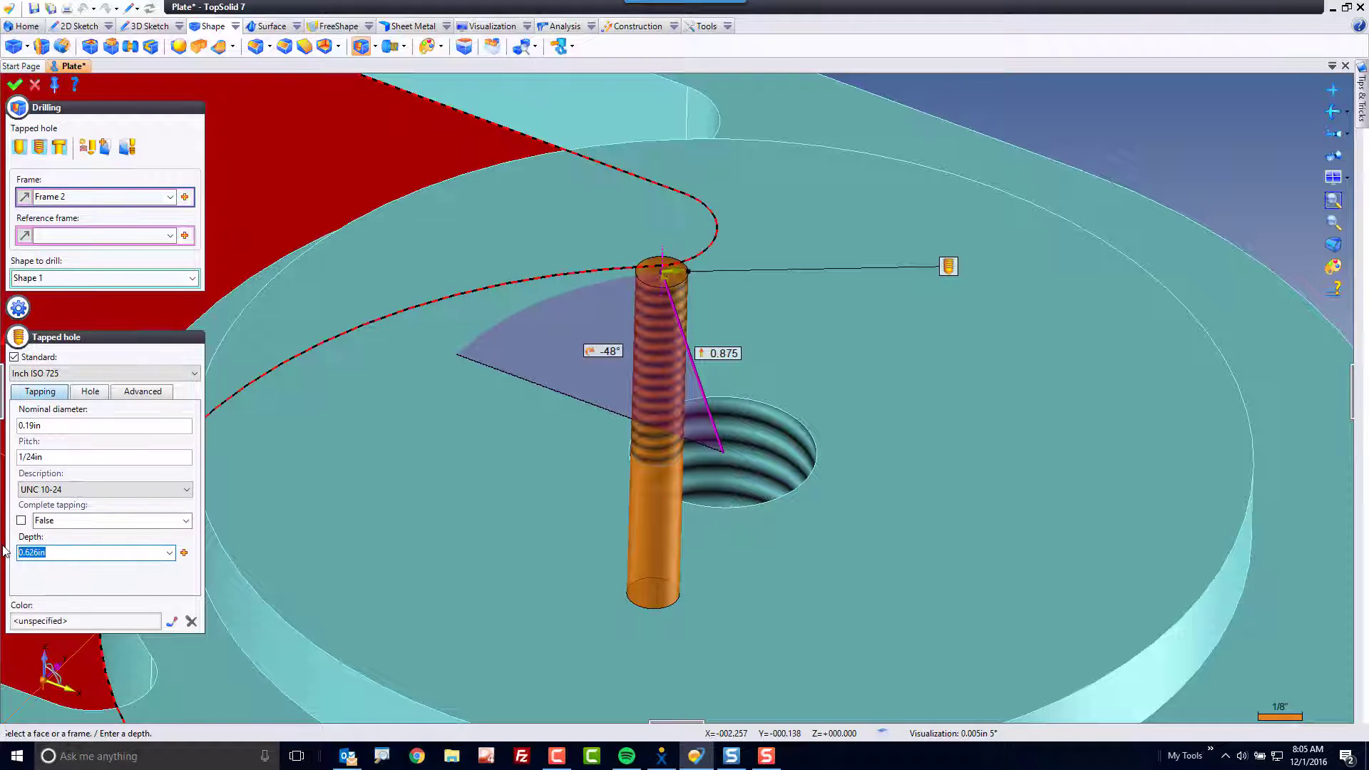
pyautogui.write('0.25')
pyautogui.press('Return')
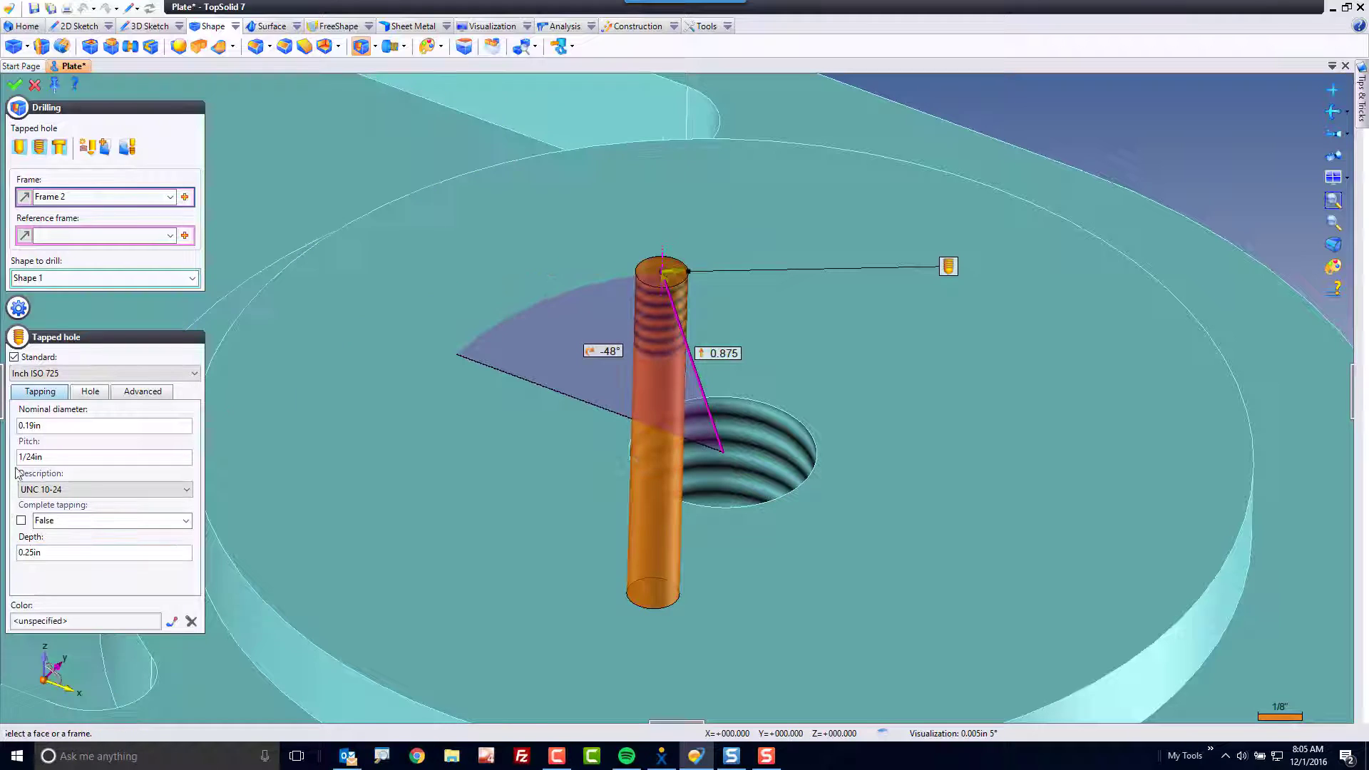
pyautogui.click(89, 395)
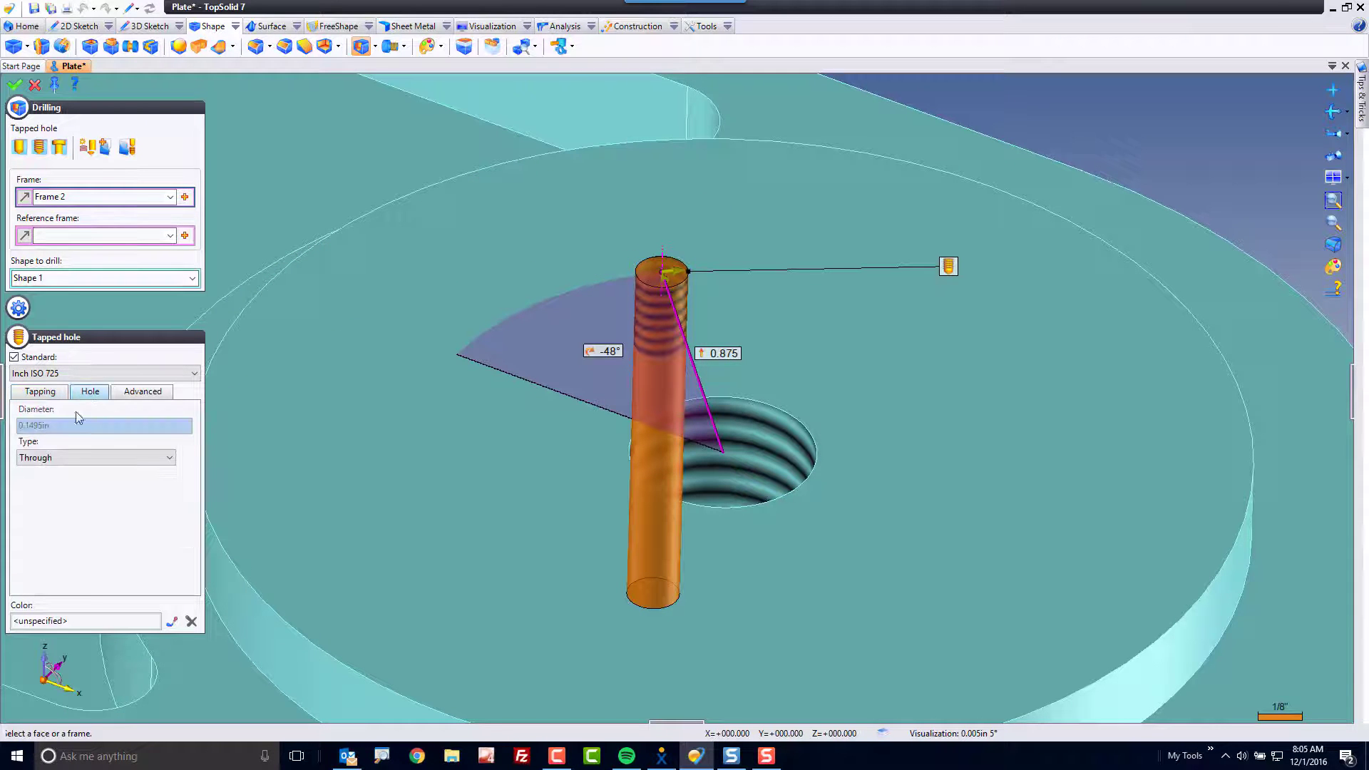
pyautogui.click(28, 458)
pyautogui.click(36, 484)
pyautogui.click(22, 475)
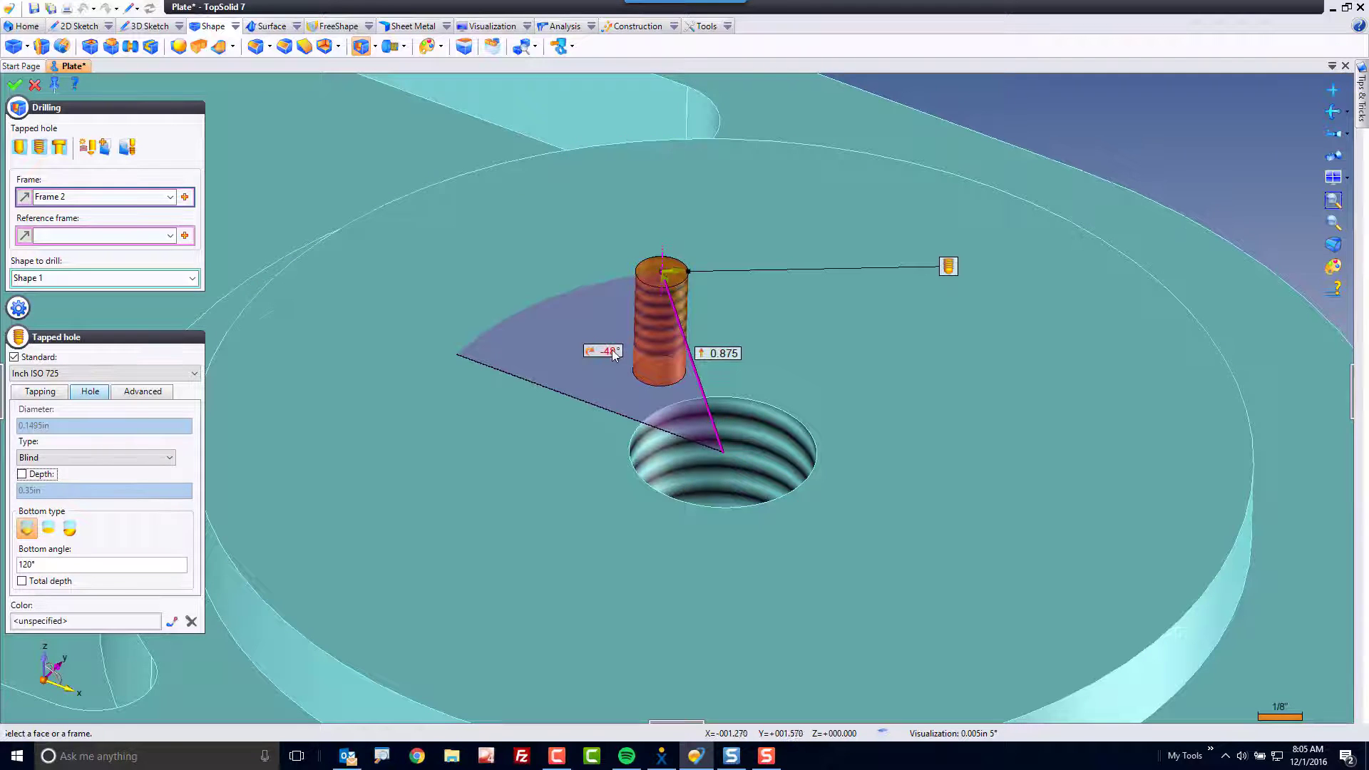
# Step: Position the small hole at 45° and distance 1 from the centre hole, then confirm
pyautogui.click(612, 351)
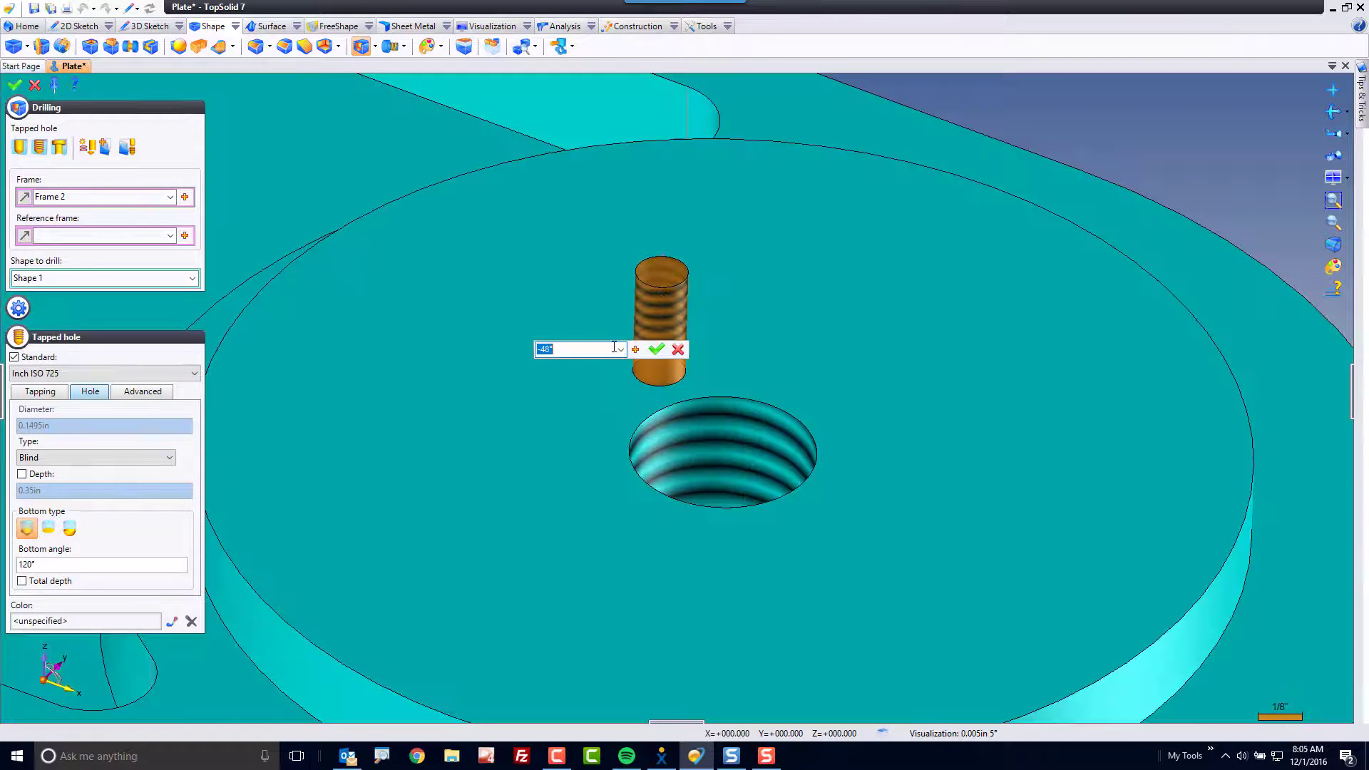
pyautogui.write('45')
pyautogui.press('Return')
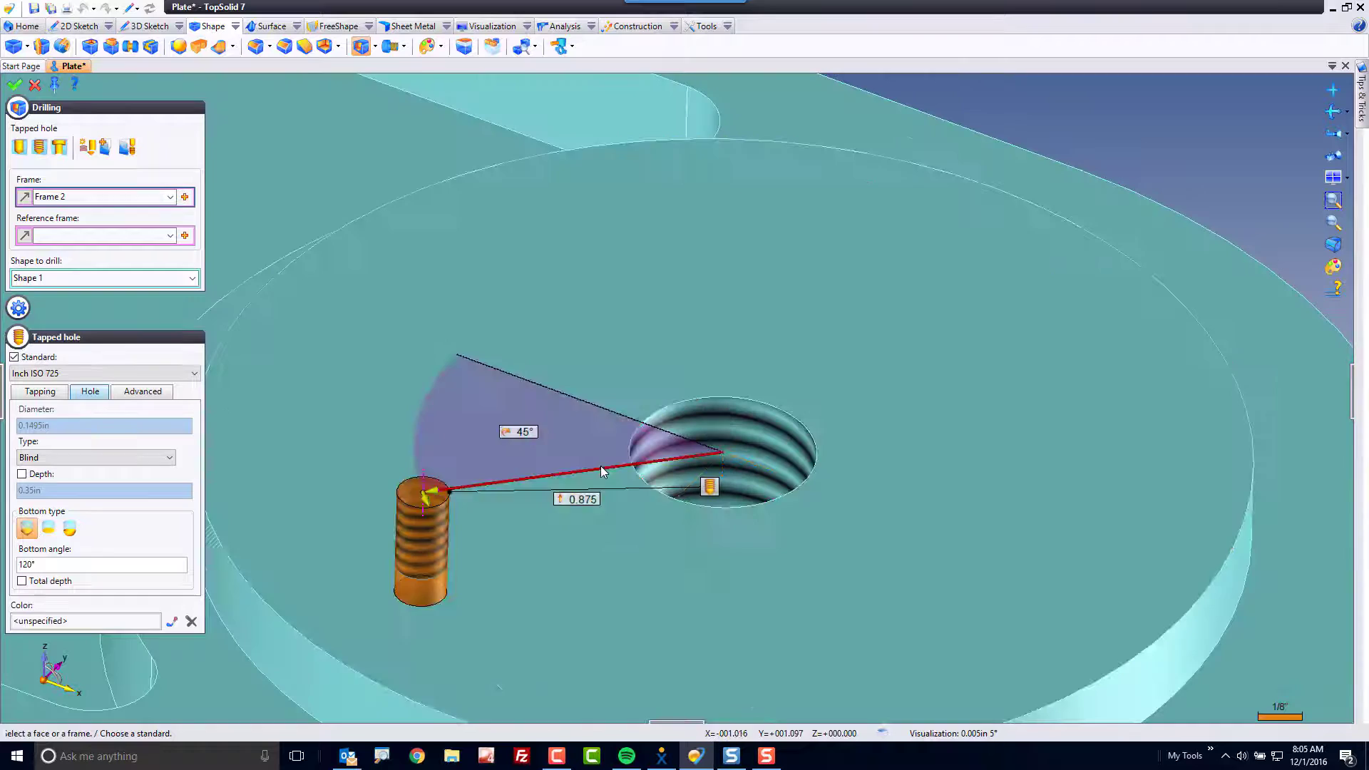
pyautogui.click(584, 501)
pyautogui.write('1')
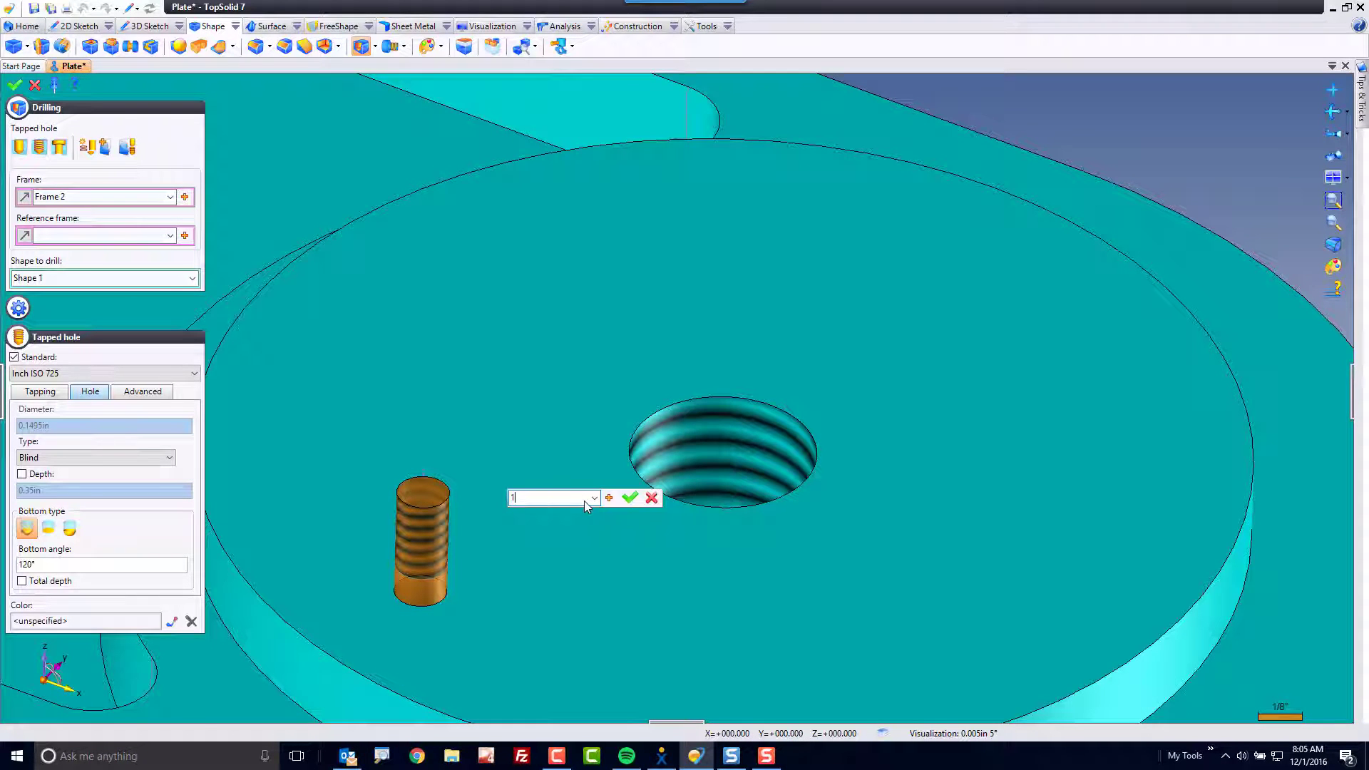
pyautogui.press('Return')
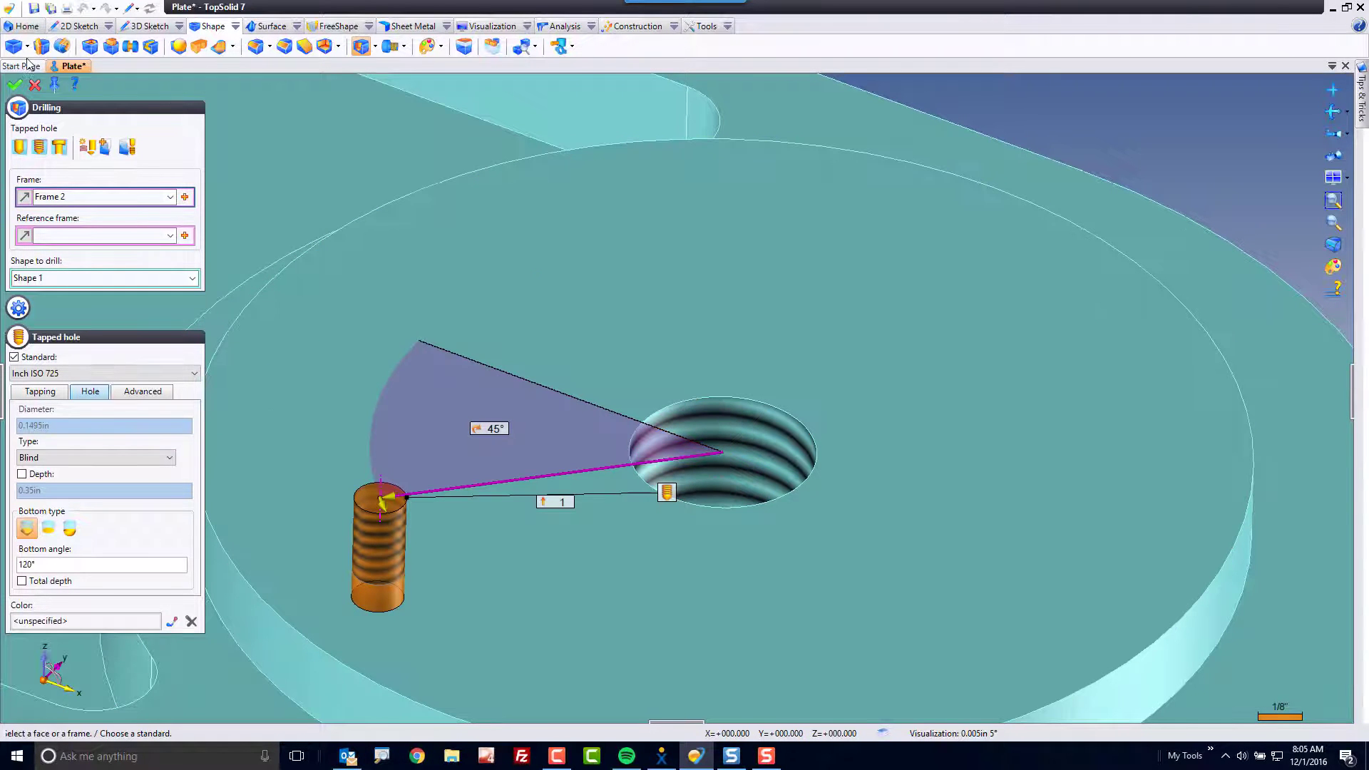
pyautogui.click(15, 84)
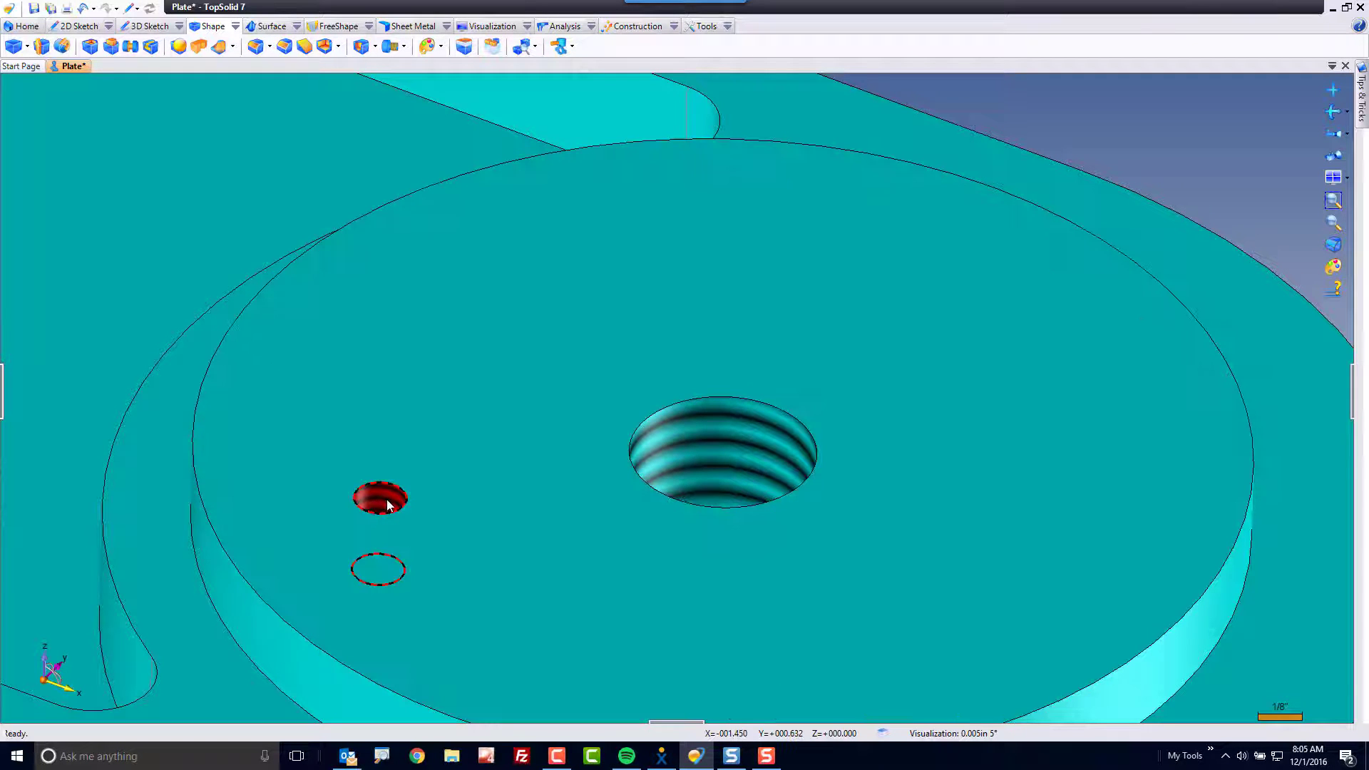
# Step: Repeat the UNC 10-24 hole in a circular pattern of 8 around the boss face axis
pyautogui.scroll(-3, 389, 505)
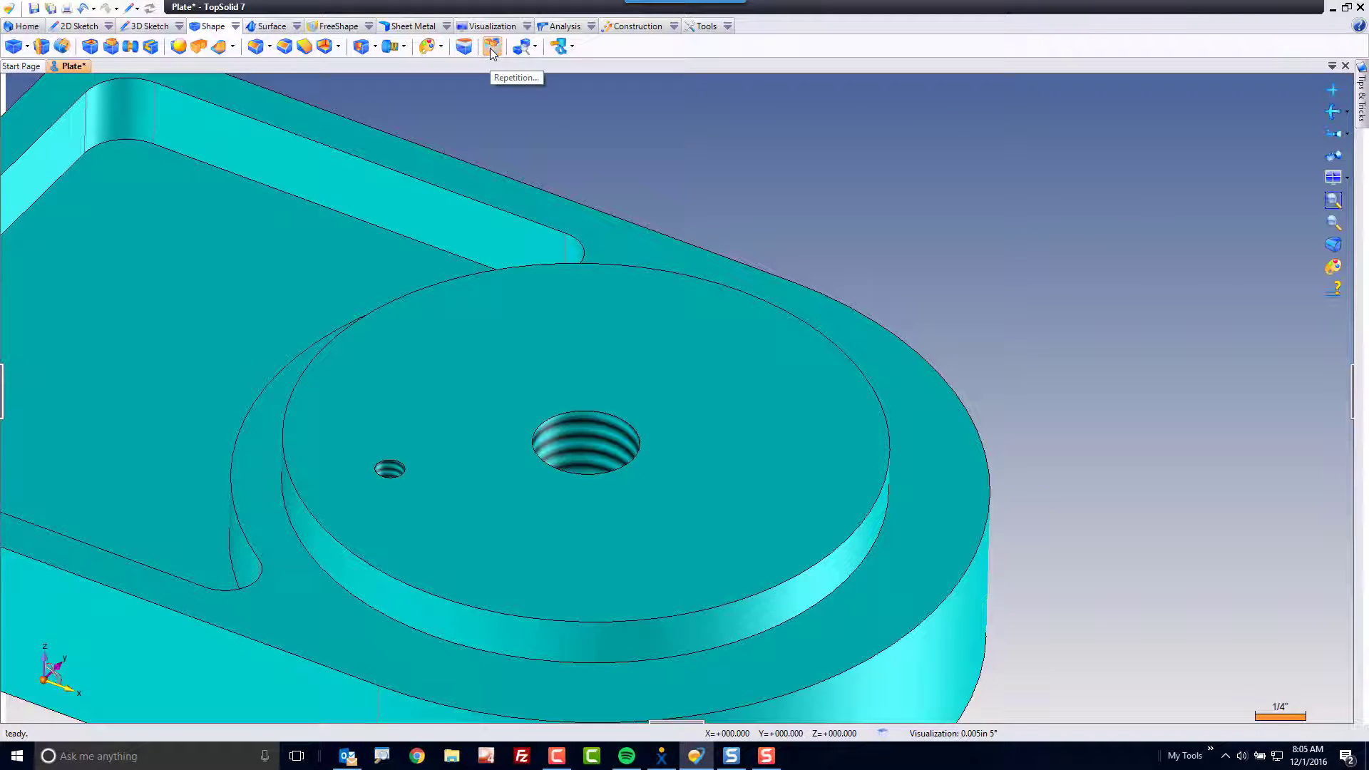
pyautogui.click(490, 49)
pyautogui.click(385, 468)
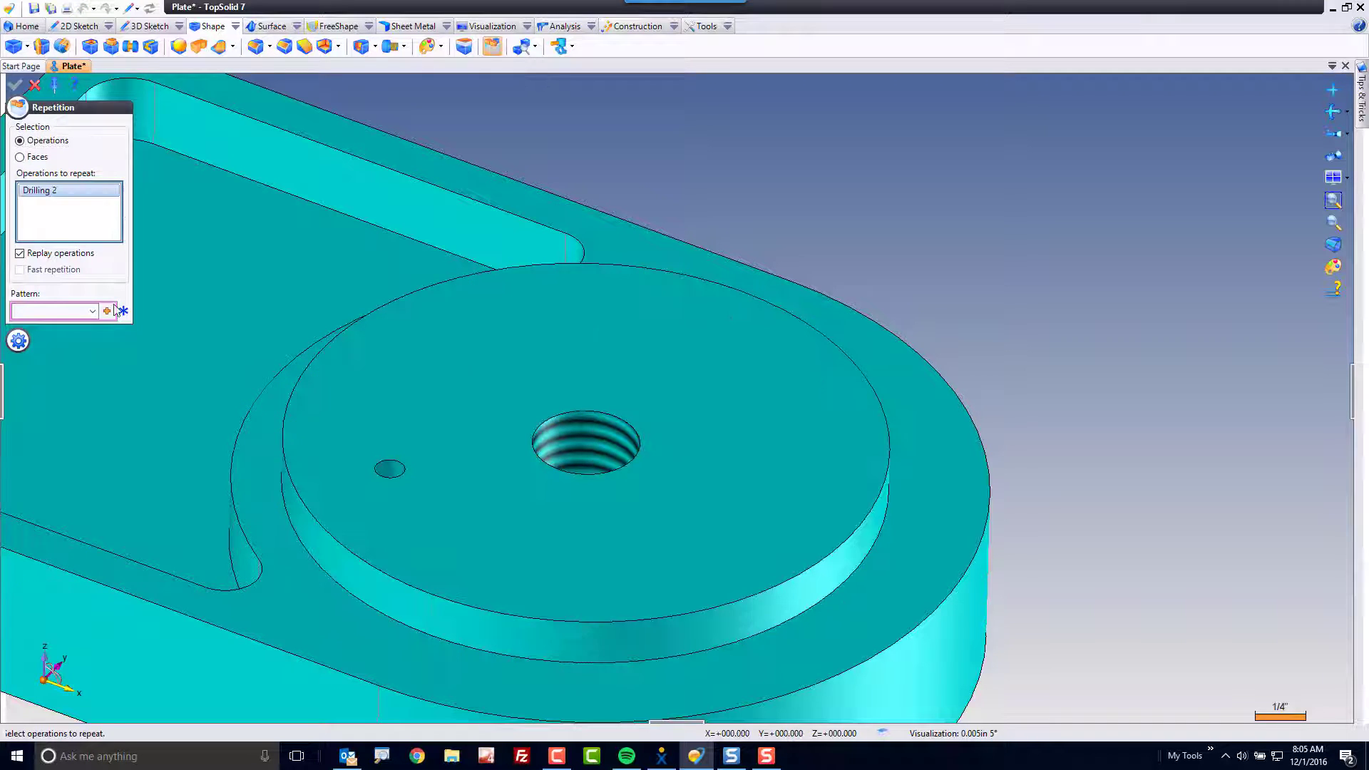
pyautogui.click(107, 311)
pyautogui.click(148, 343)
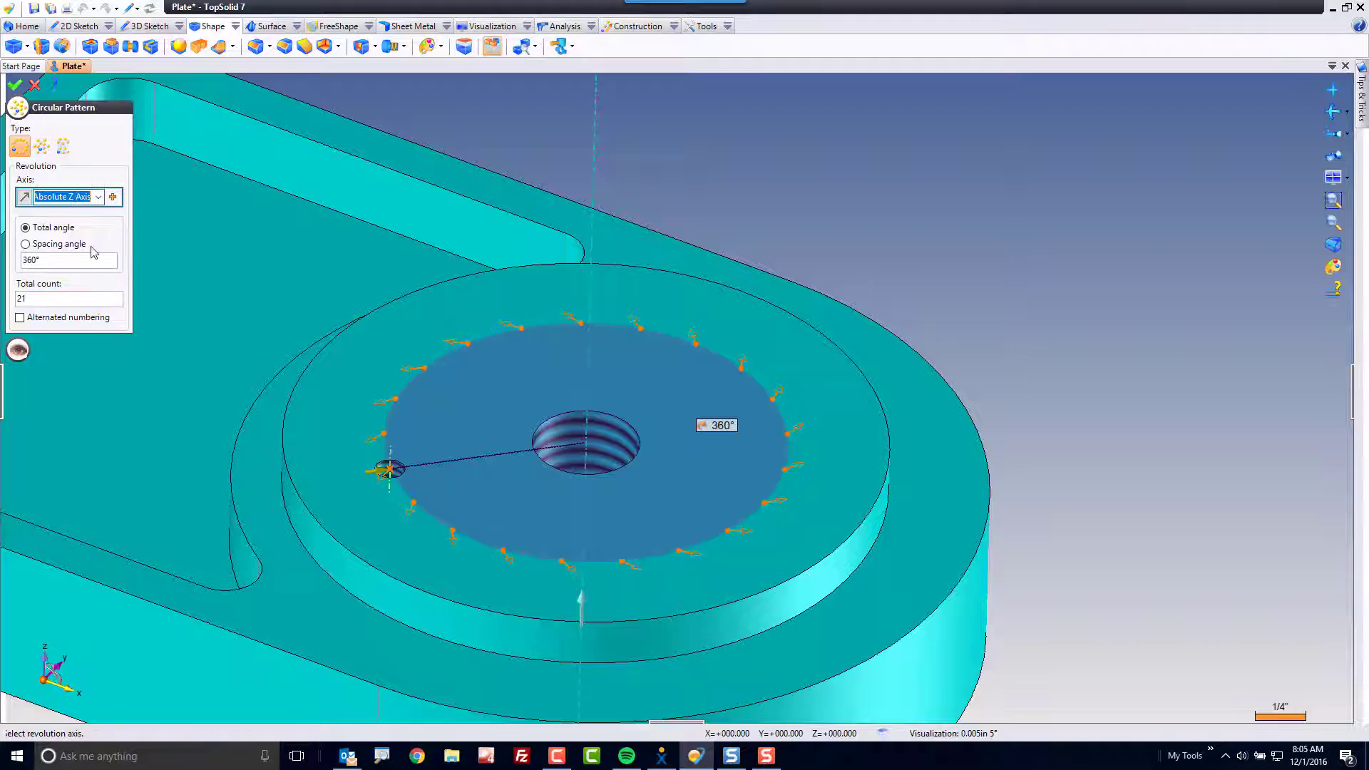
pyautogui.click(499, 614)
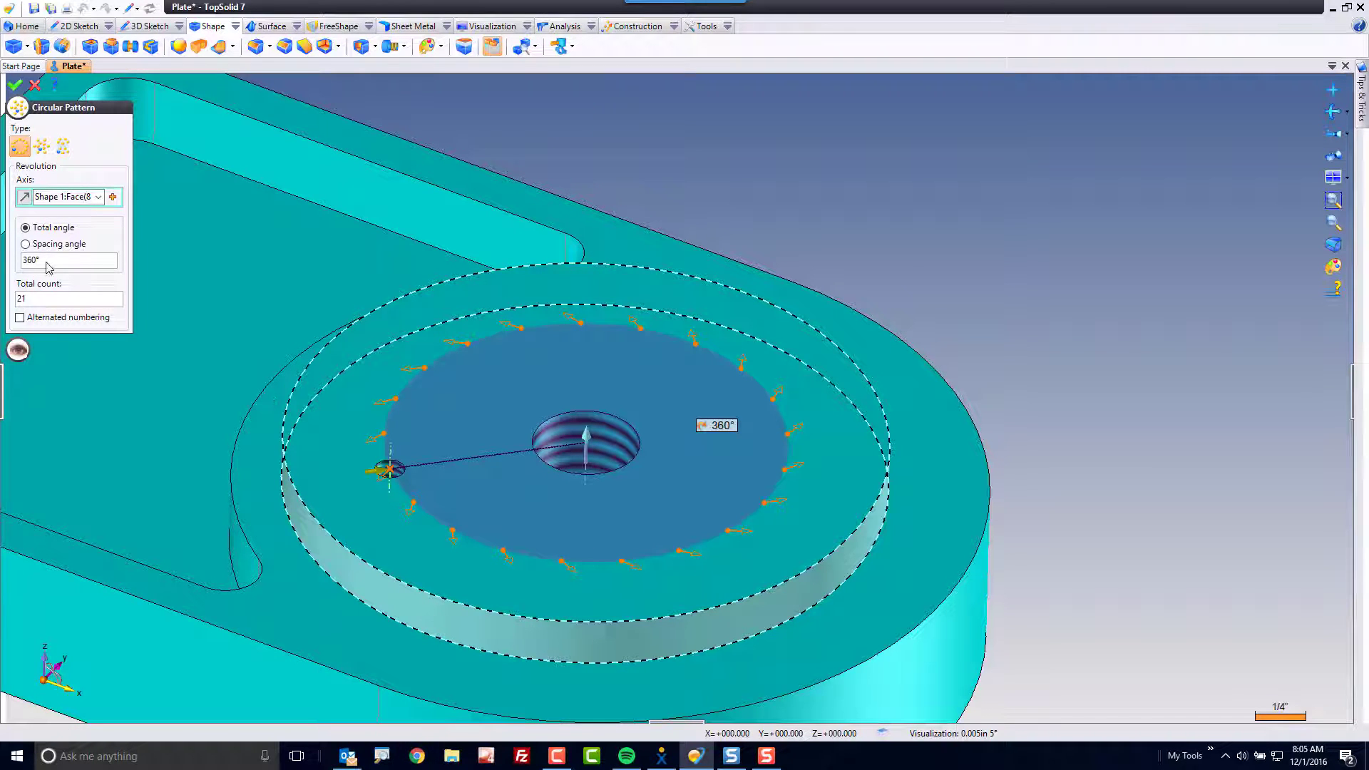
pyautogui.click(50, 298)
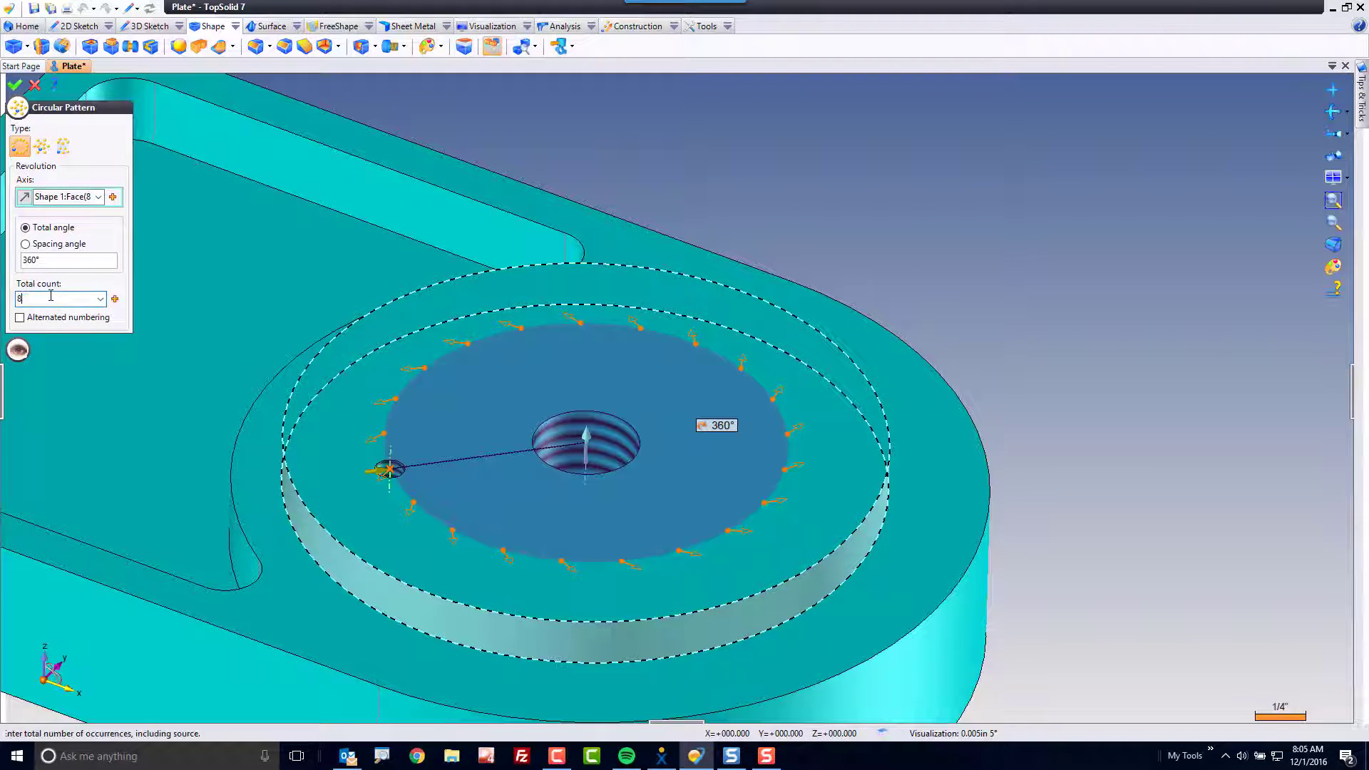
pyautogui.write('8')
pyautogui.press('Tab')
pyautogui.click(15, 85)
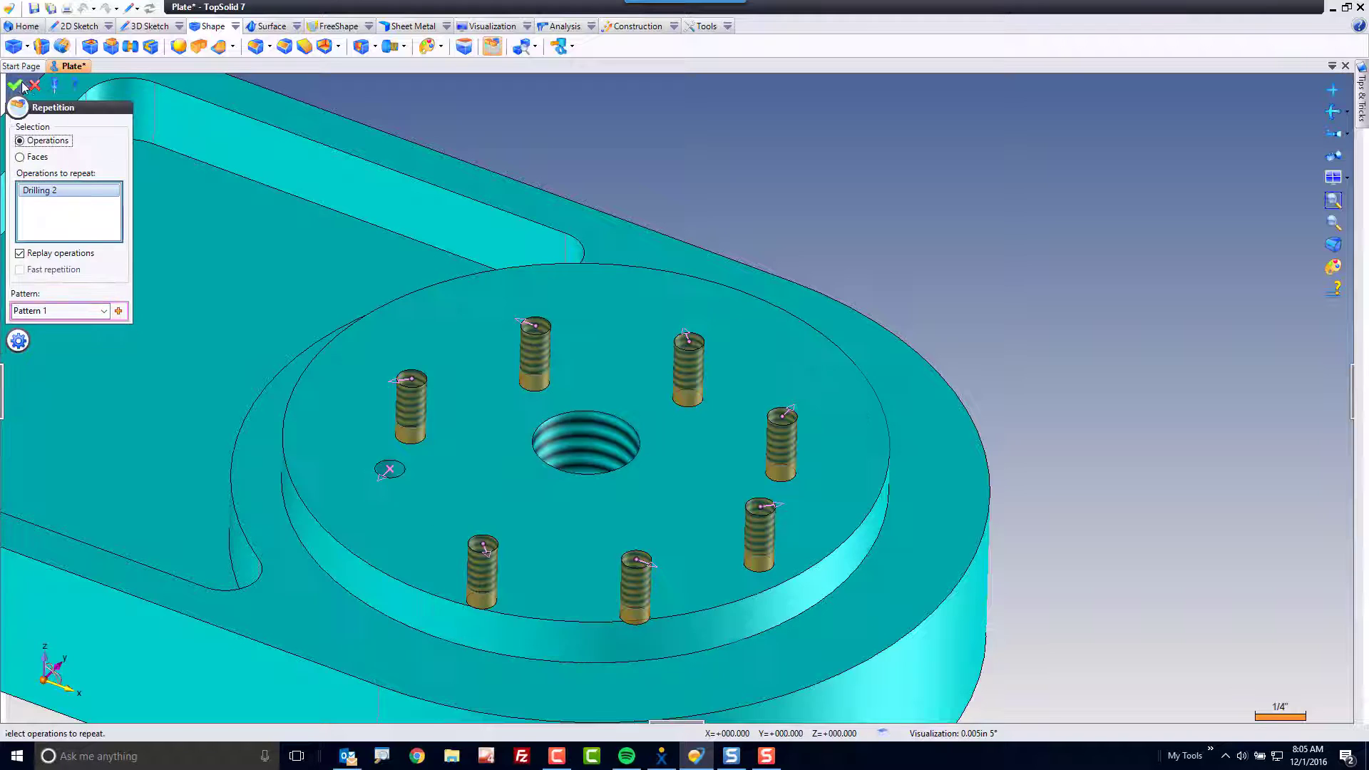
pyautogui.click(34, 85)
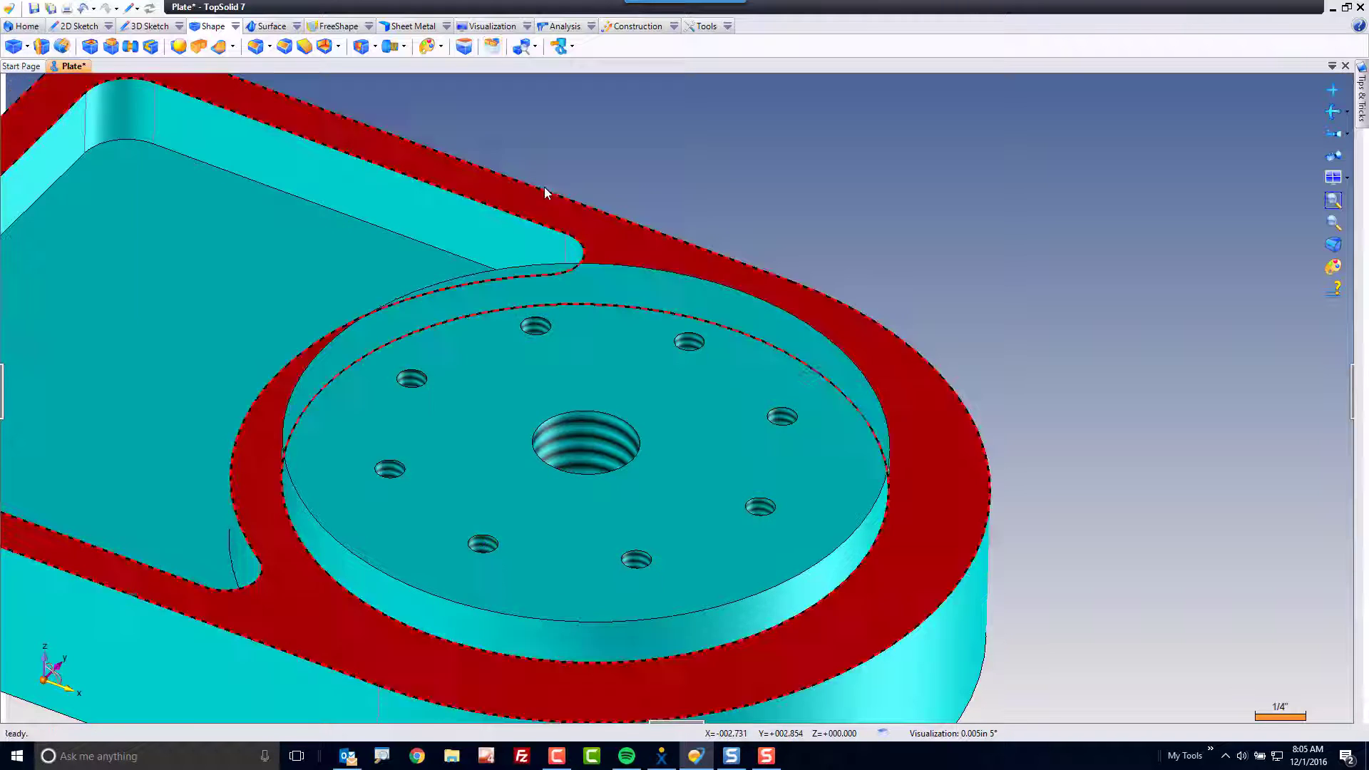
pyautogui.scroll(-3, 805, 301)
pyautogui.click(524, 414)
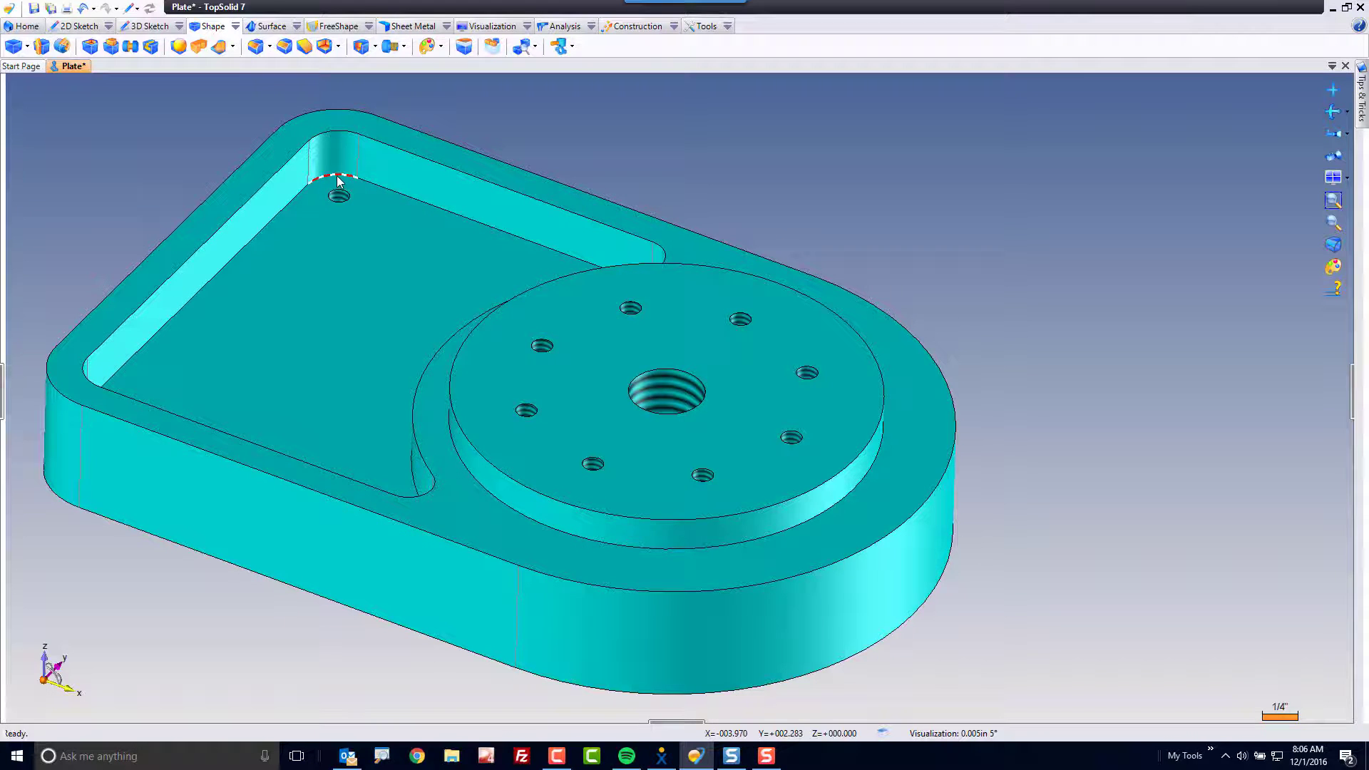
pyautogui.moveTo(367, 244); pyautogui.dragTo(400, 174, button='middle')
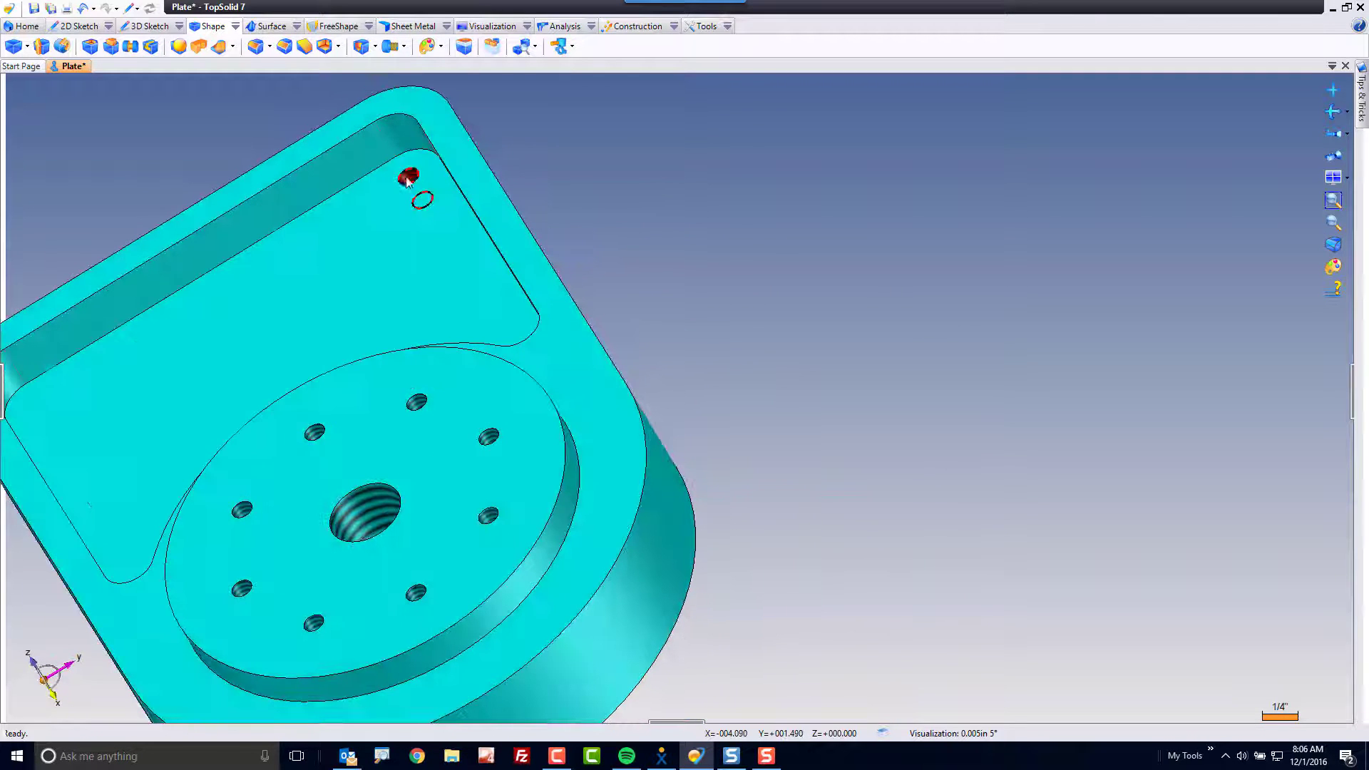
pyautogui.moveTo(25, 403); pyautogui.dragTo(322, 306, button='middle')
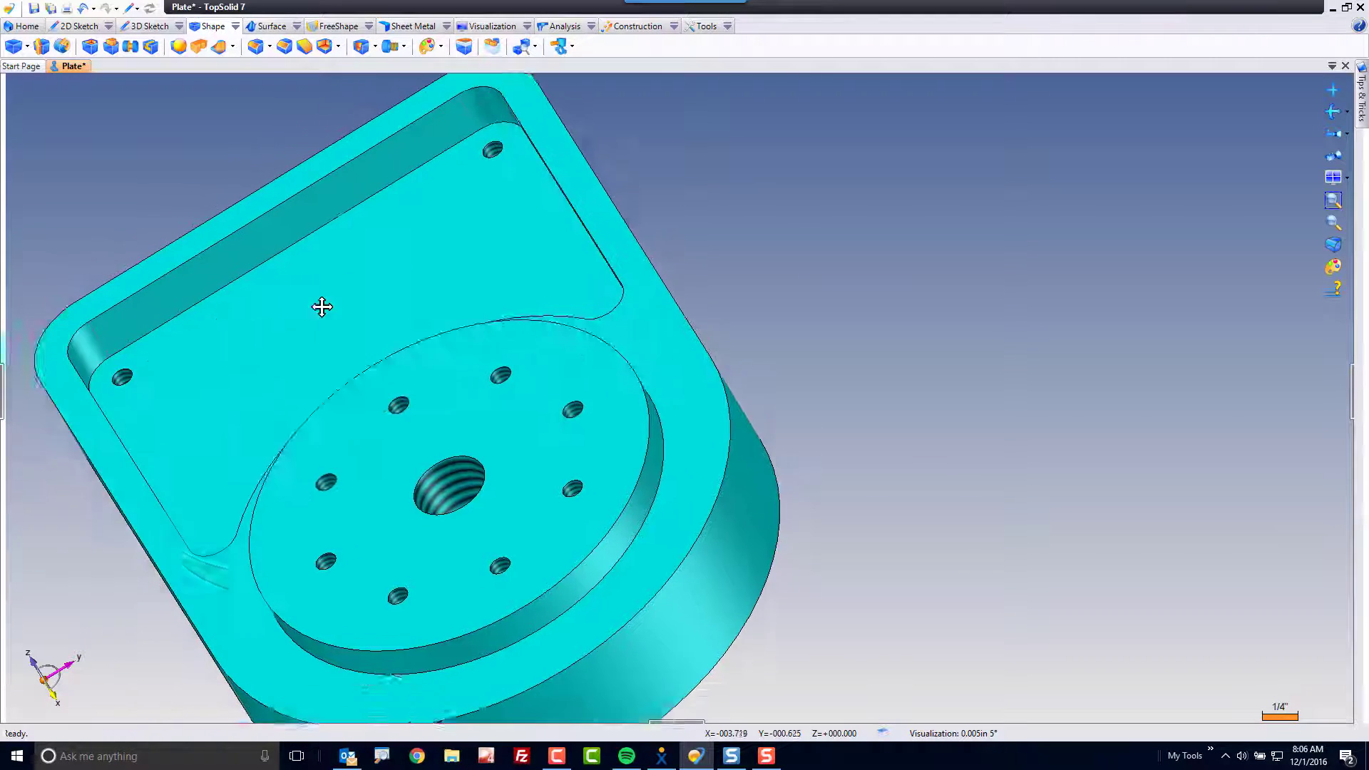
pyautogui.scroll(-3, 322, 307)
pyautogui.moveTo(427, 342); pyautogui.dragTo(361, 307, button='middle')
pyautogui.scroll(3, 360, 249)
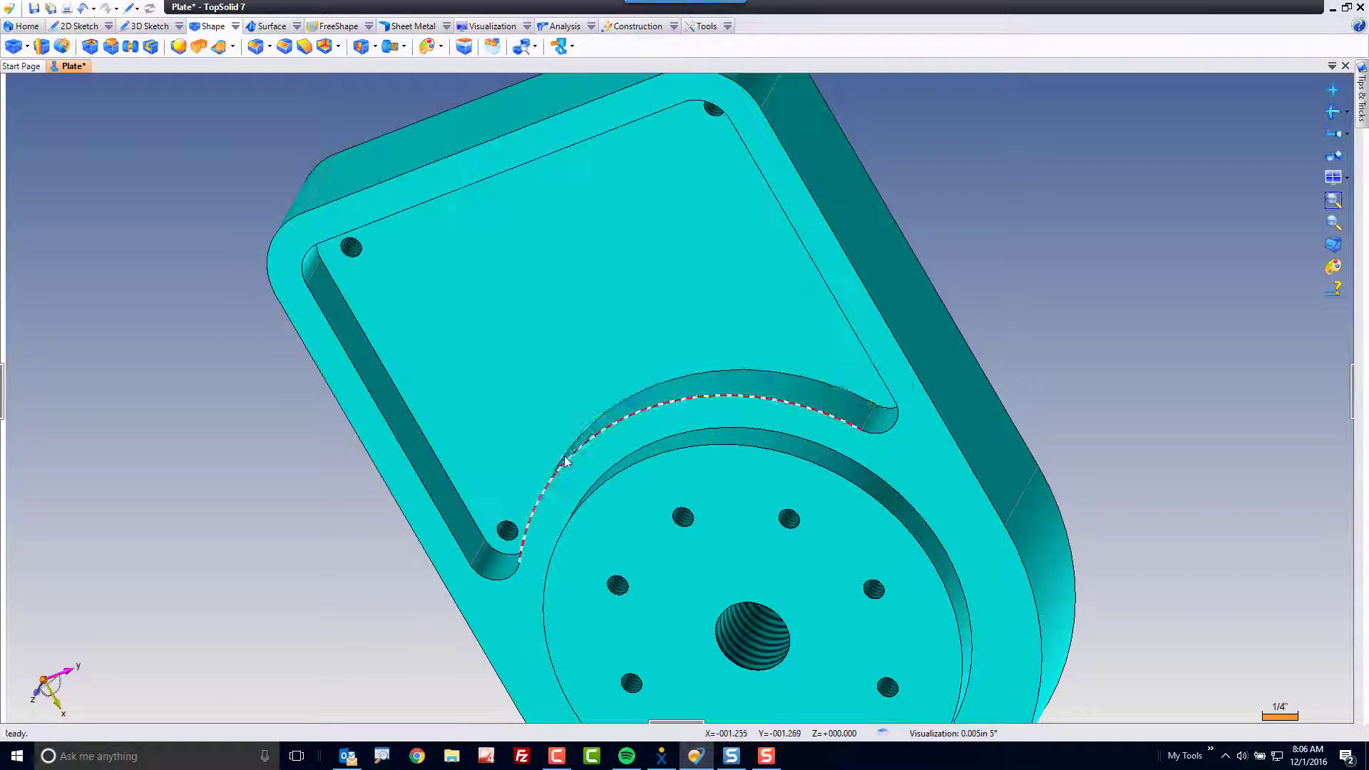
pyautogui.moveTo(661, 260); pyautogui.dragTo(789, 97, button='middle')
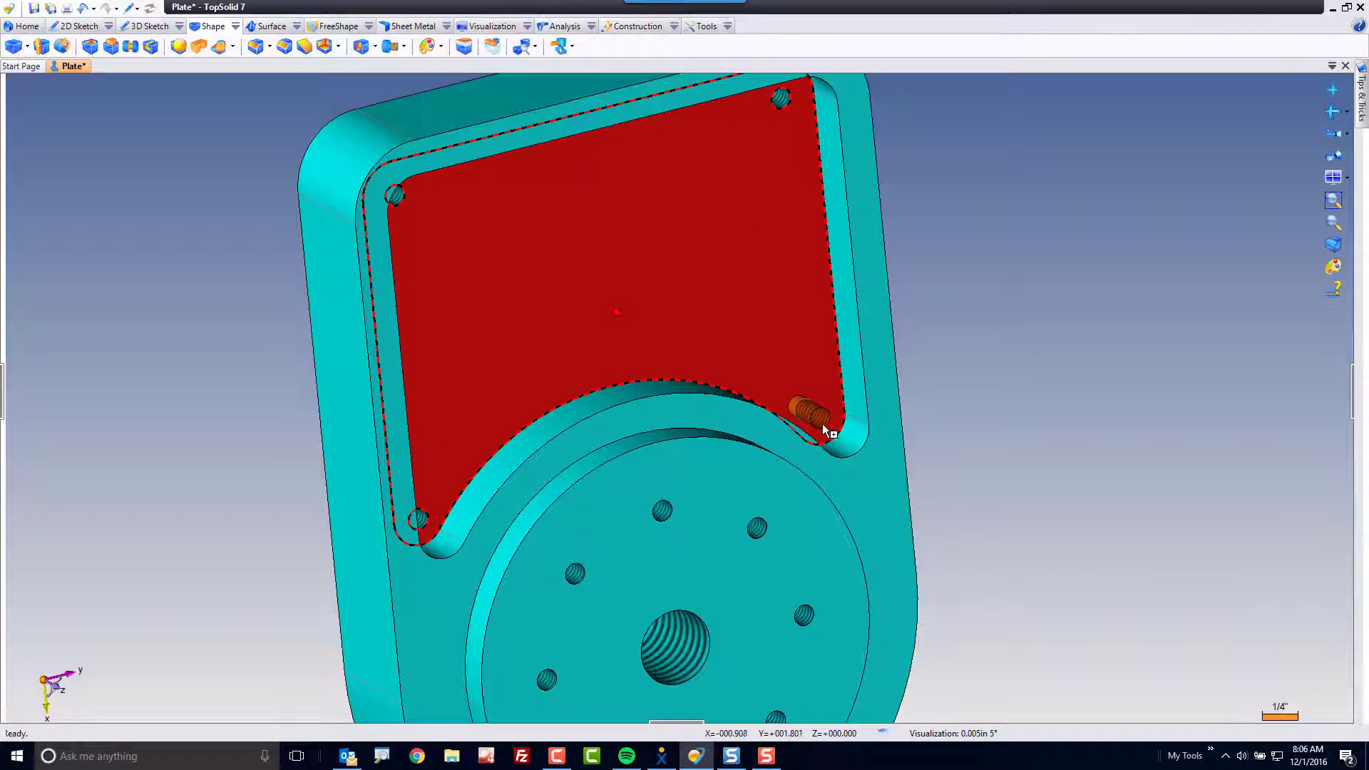
# Step: Return to the isometric view and place a new hole on the plate's curved side face
pyautogui.press('Home')
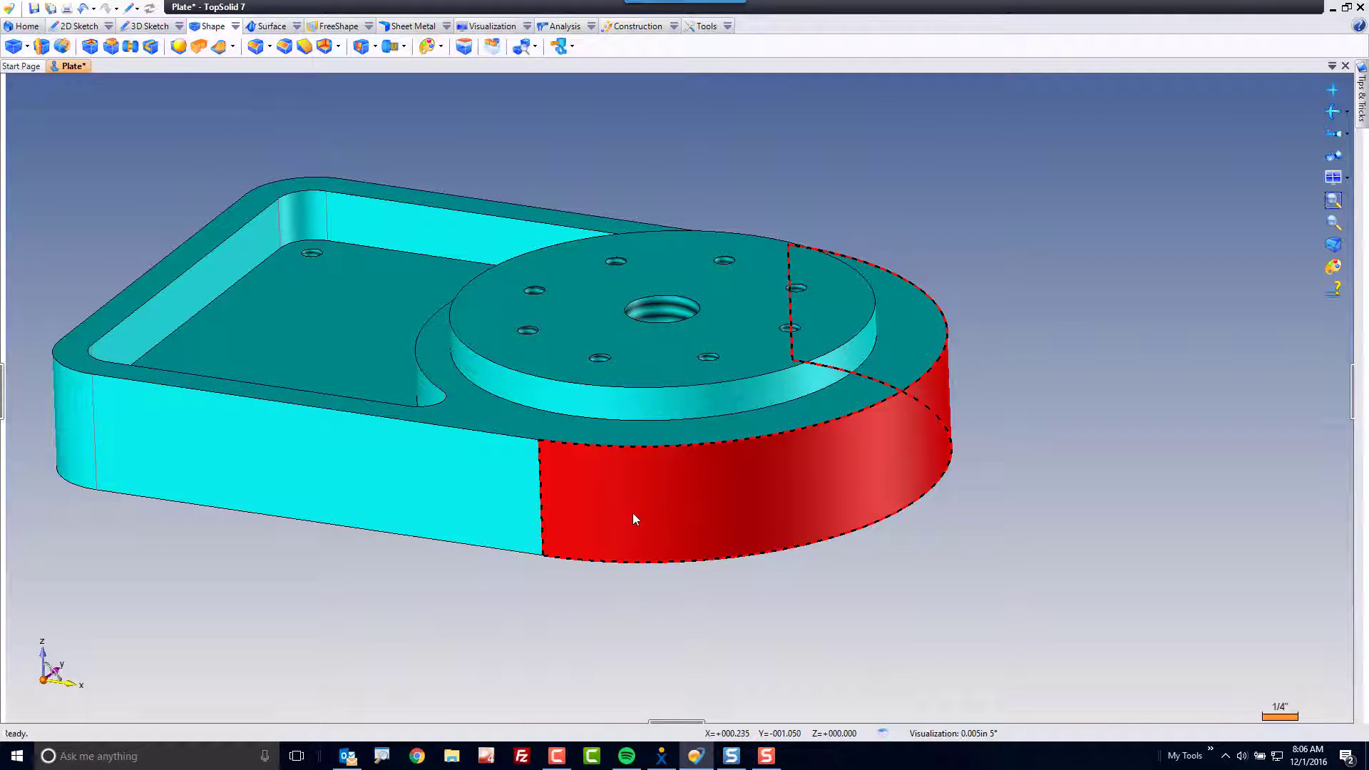
pyautogui.rightClick(629, 515)
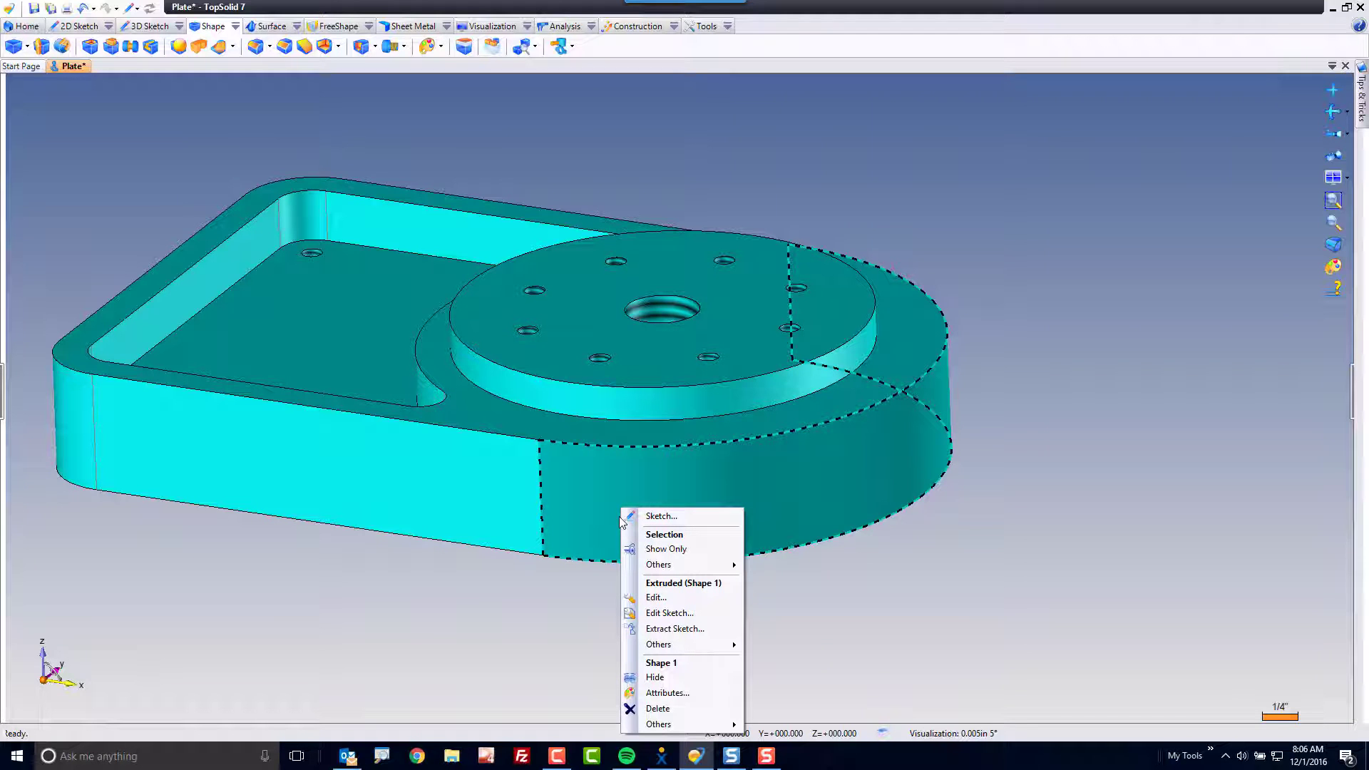
pyautogui.click(308, 256)
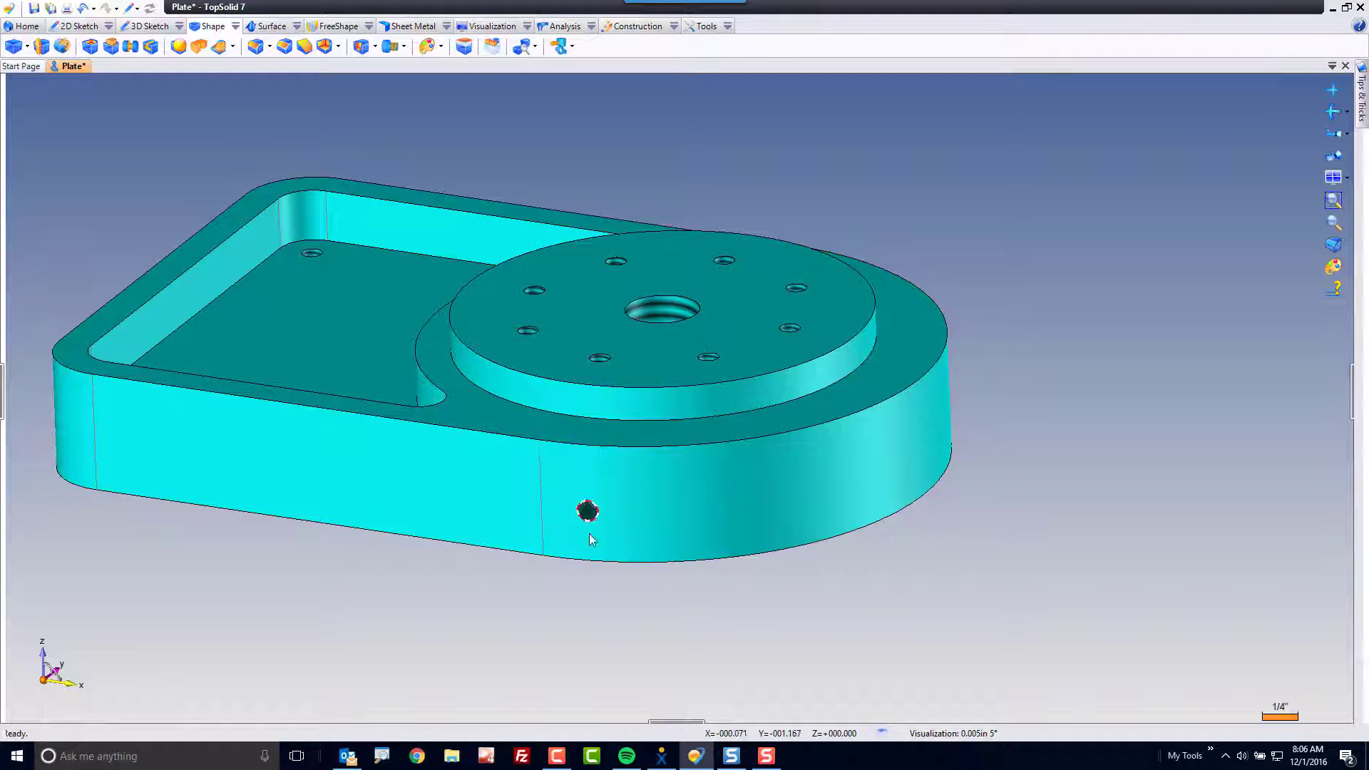
pyautogui.click(588, 510)
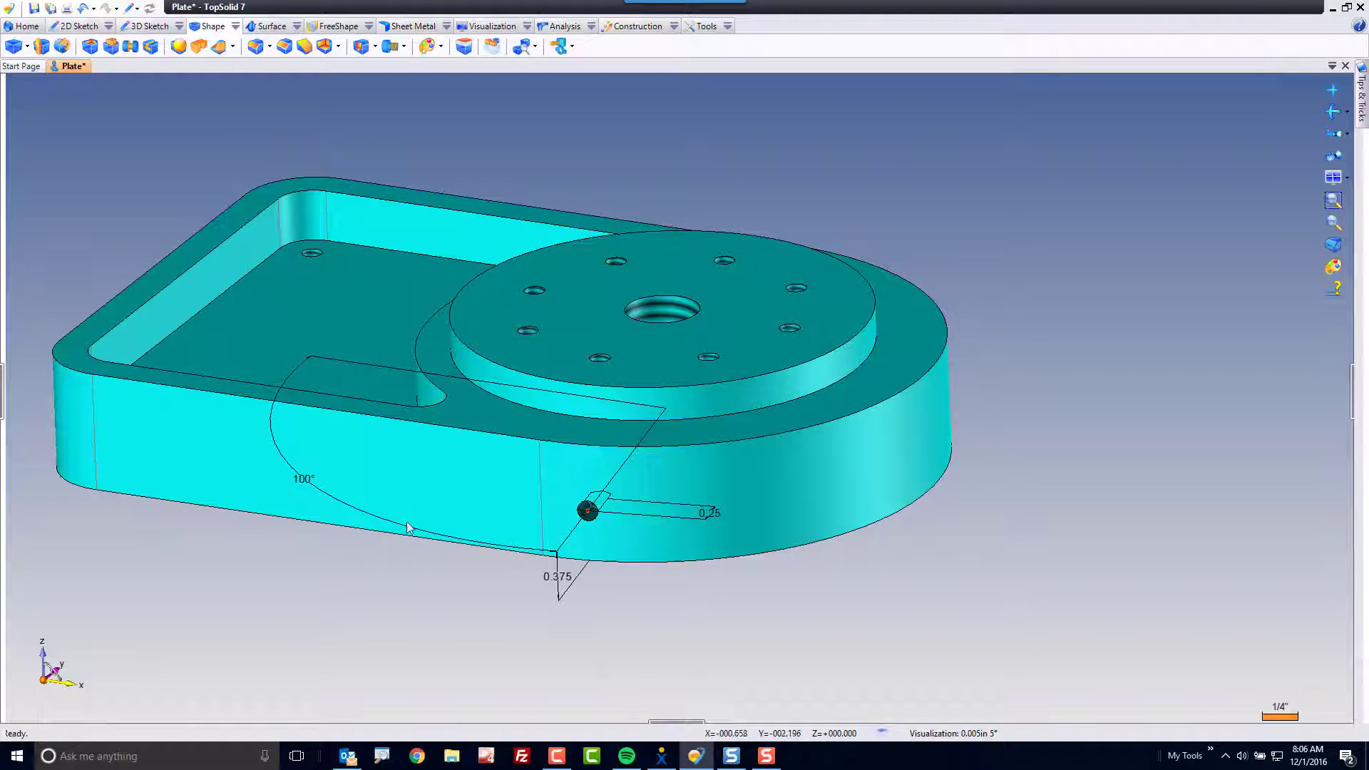
# Step: Locate the side hole with a 90° angle and a 0.5 offset
pyautogui.click(303, 485)
pyautogui.write('90')
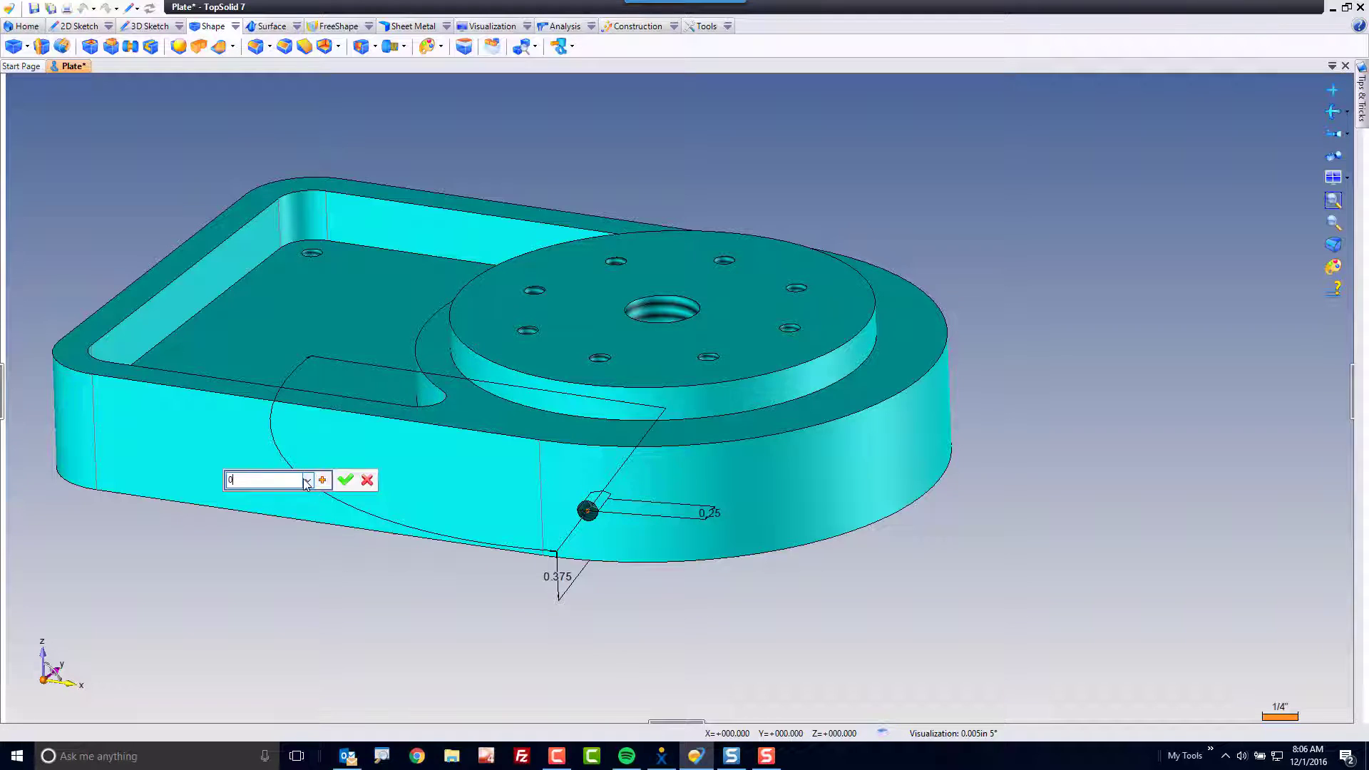
pyautogui.press('Return')
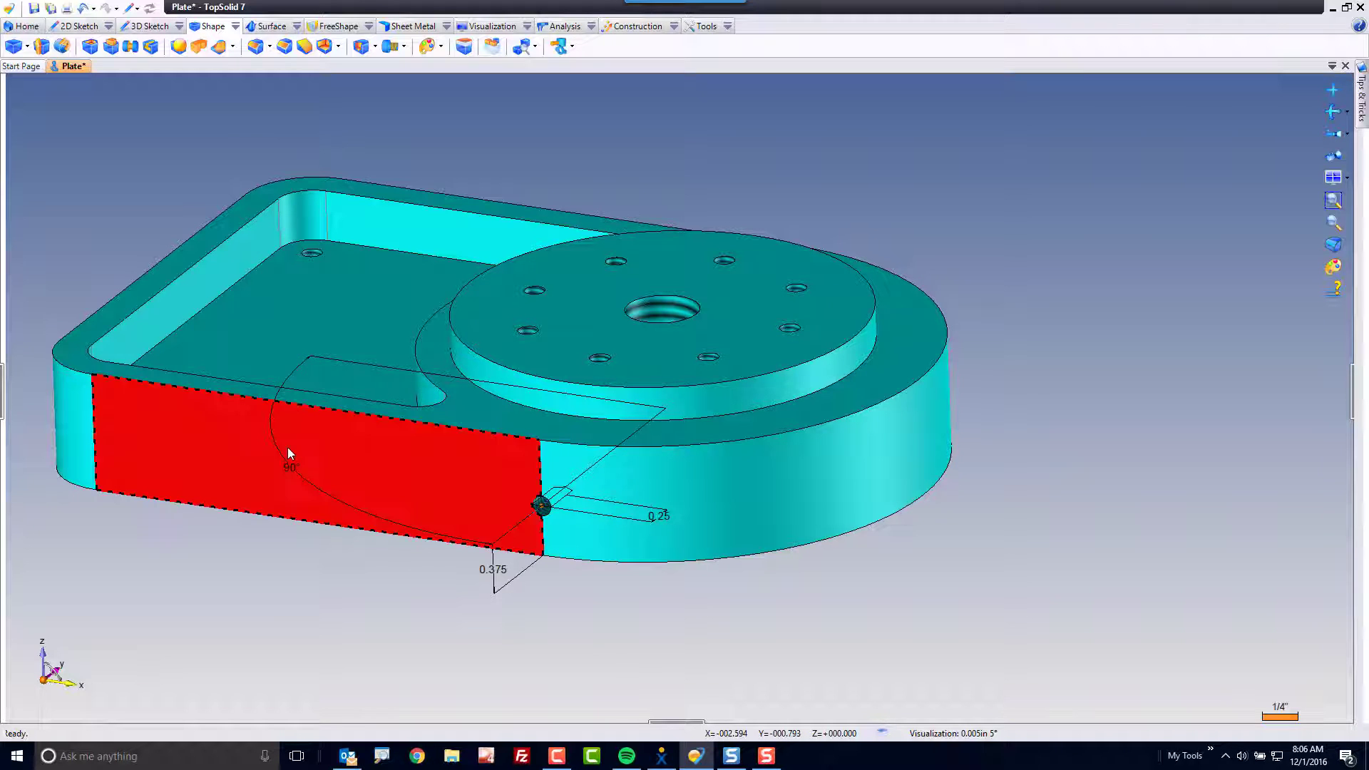
pyautogui.click(504, 593)
pyautogui.write('0.5')
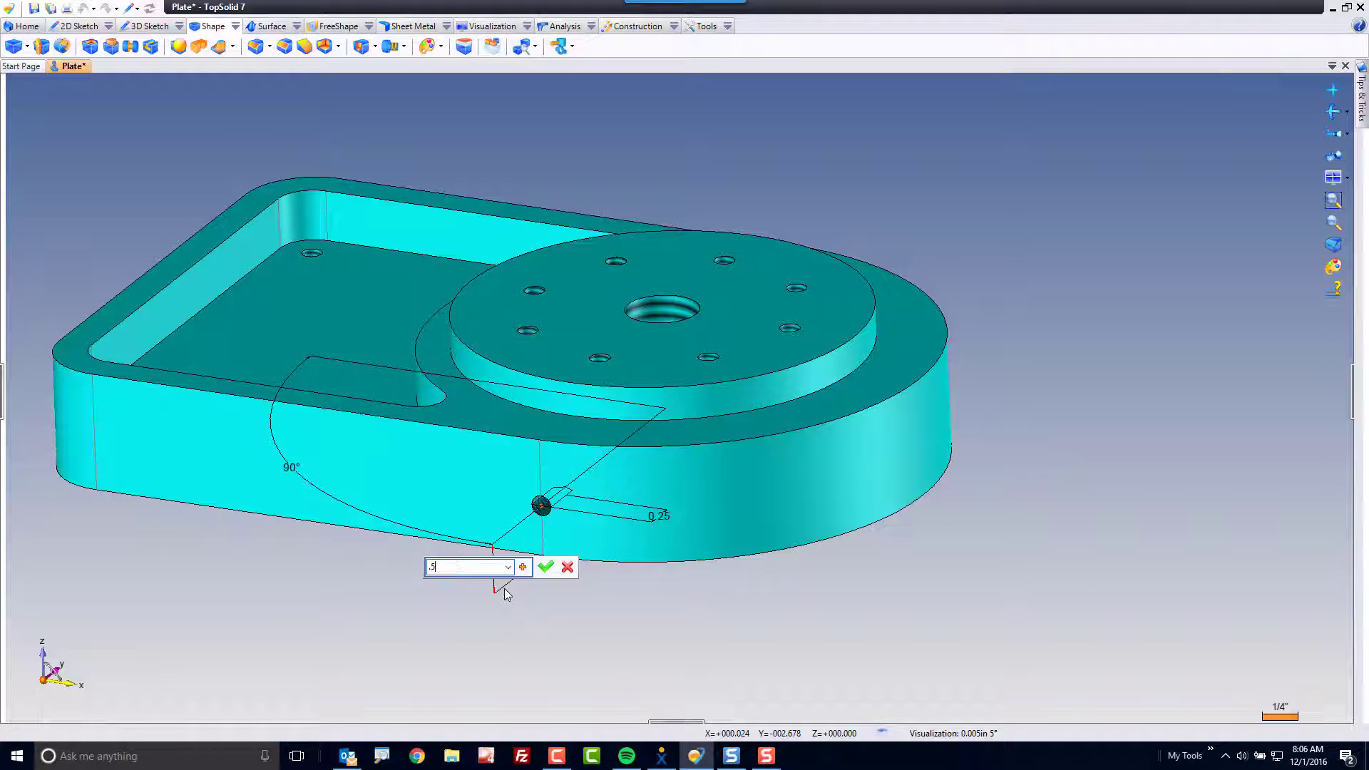
pyautogui.press('Return')
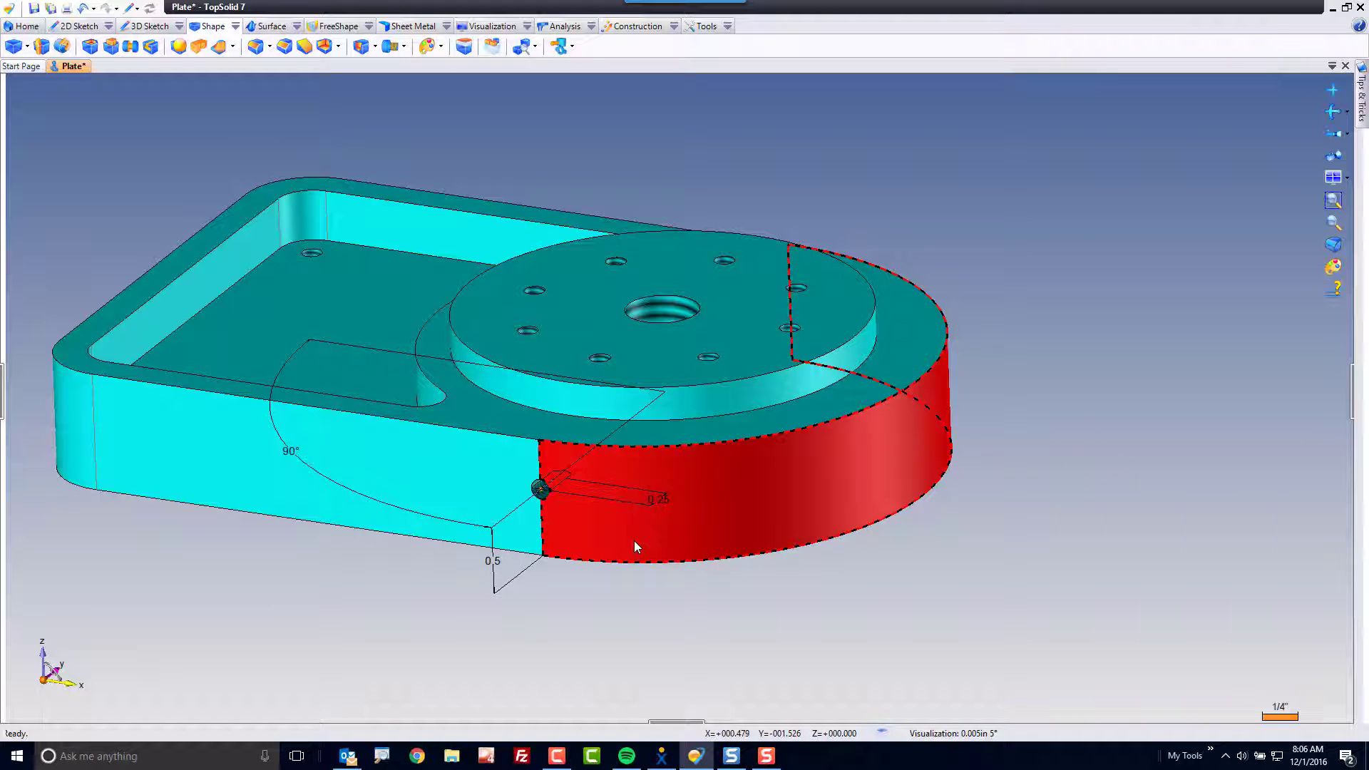
# Step: Repeat the side drilling 8 times over 180° around the outer curved face axis
pyautogui.click(491, 49)
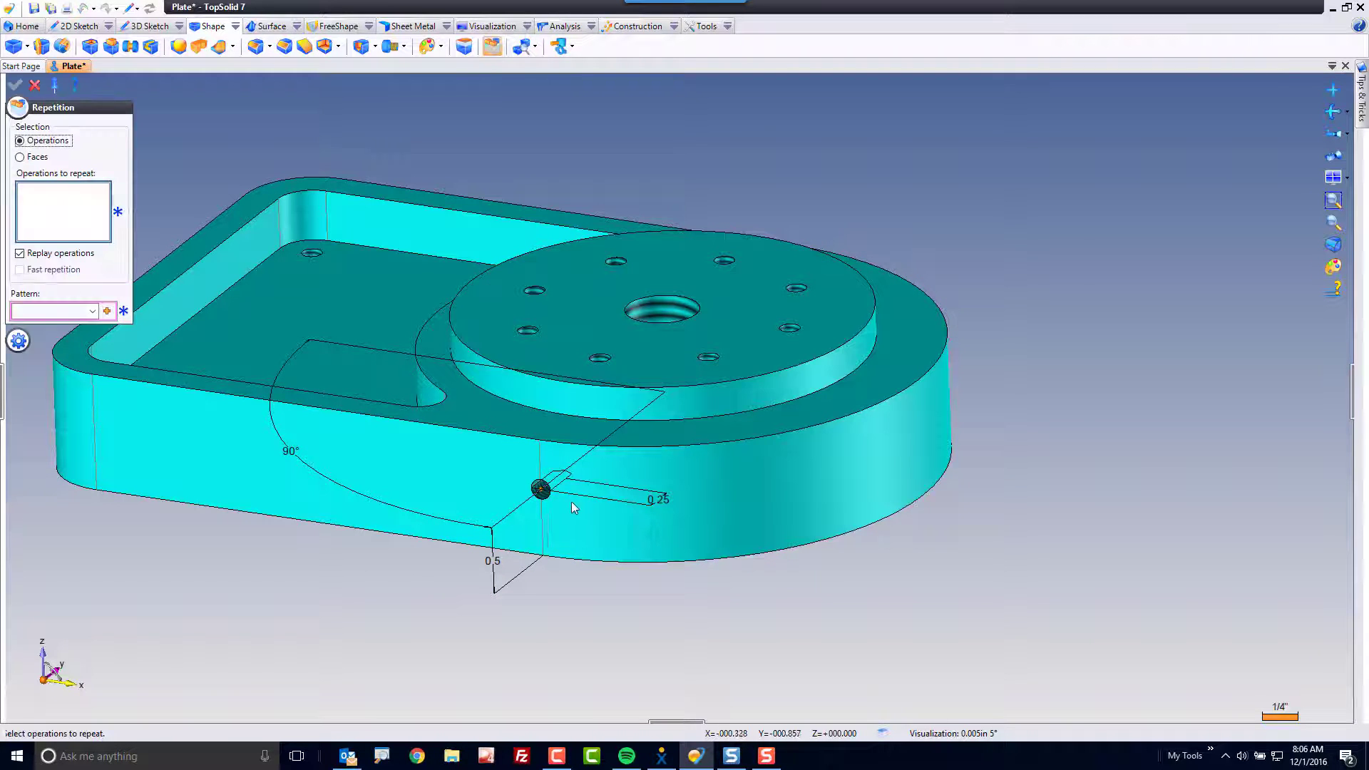
pyautogui.click(541, 488)
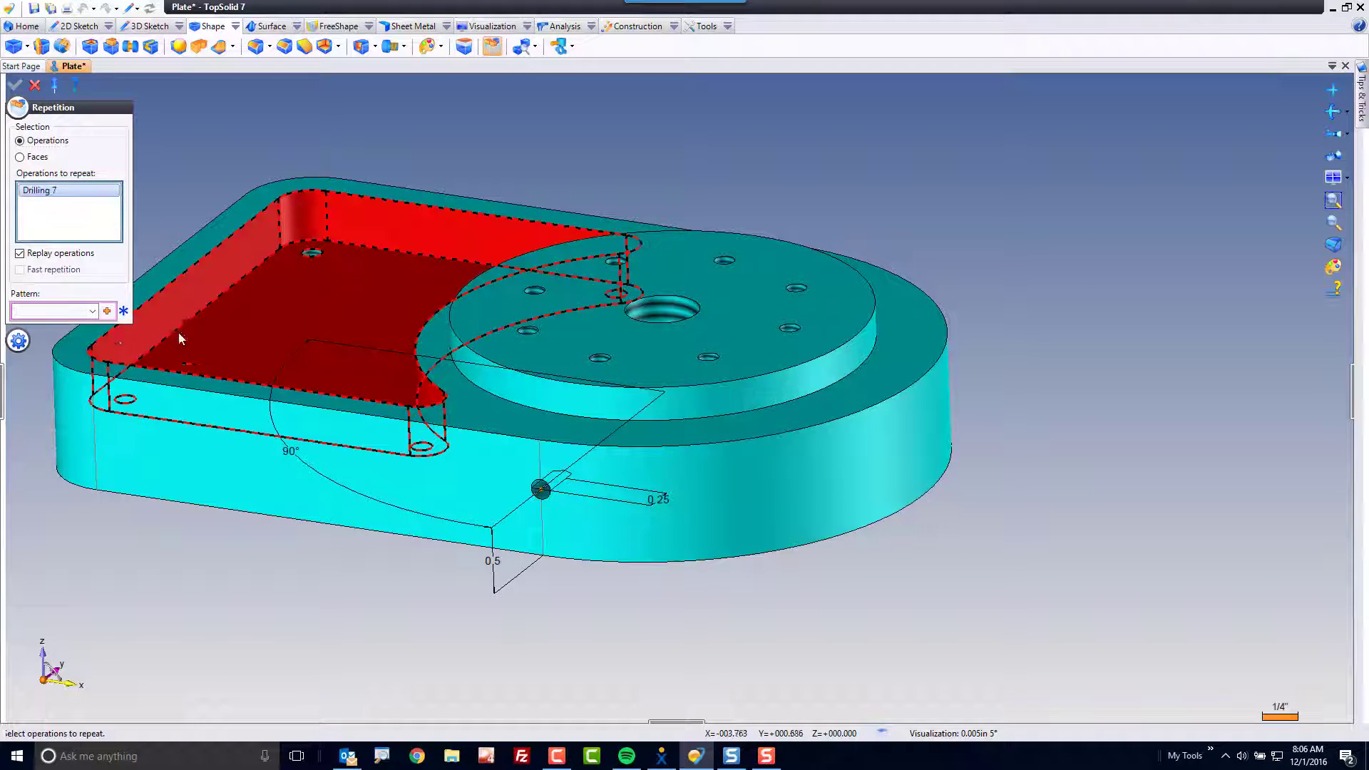
pyautogui.click(106, 311)
pyautogui.click(129, 341)
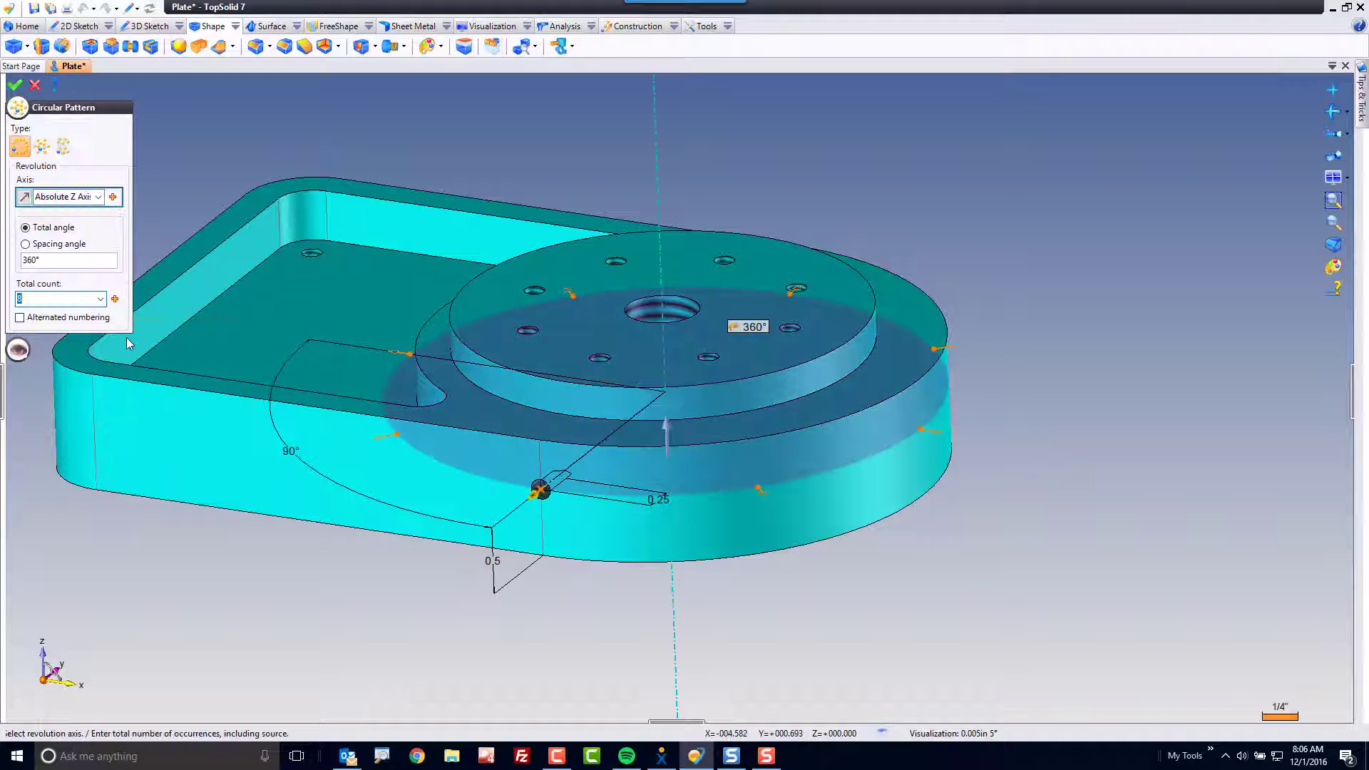
pyautogui.click(39, 197)
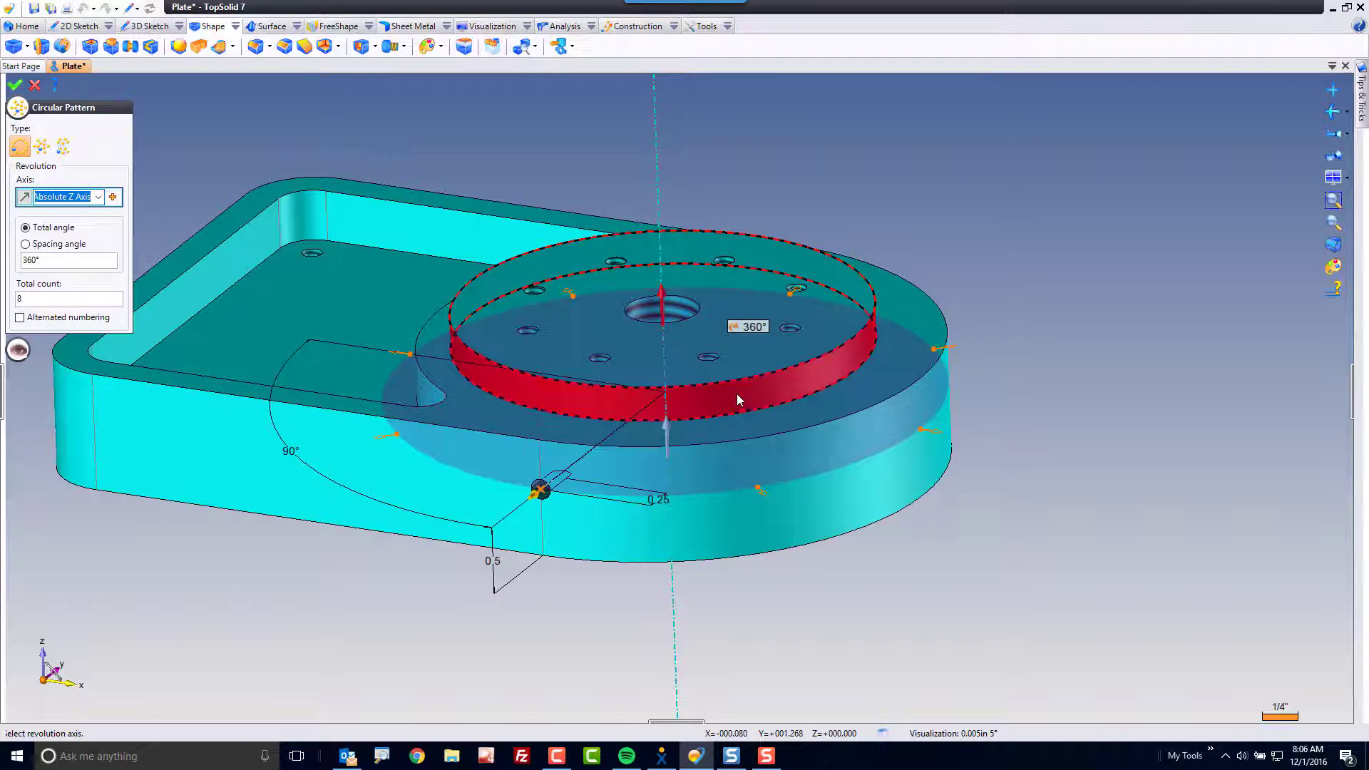
pyautogui.click(730, 521)
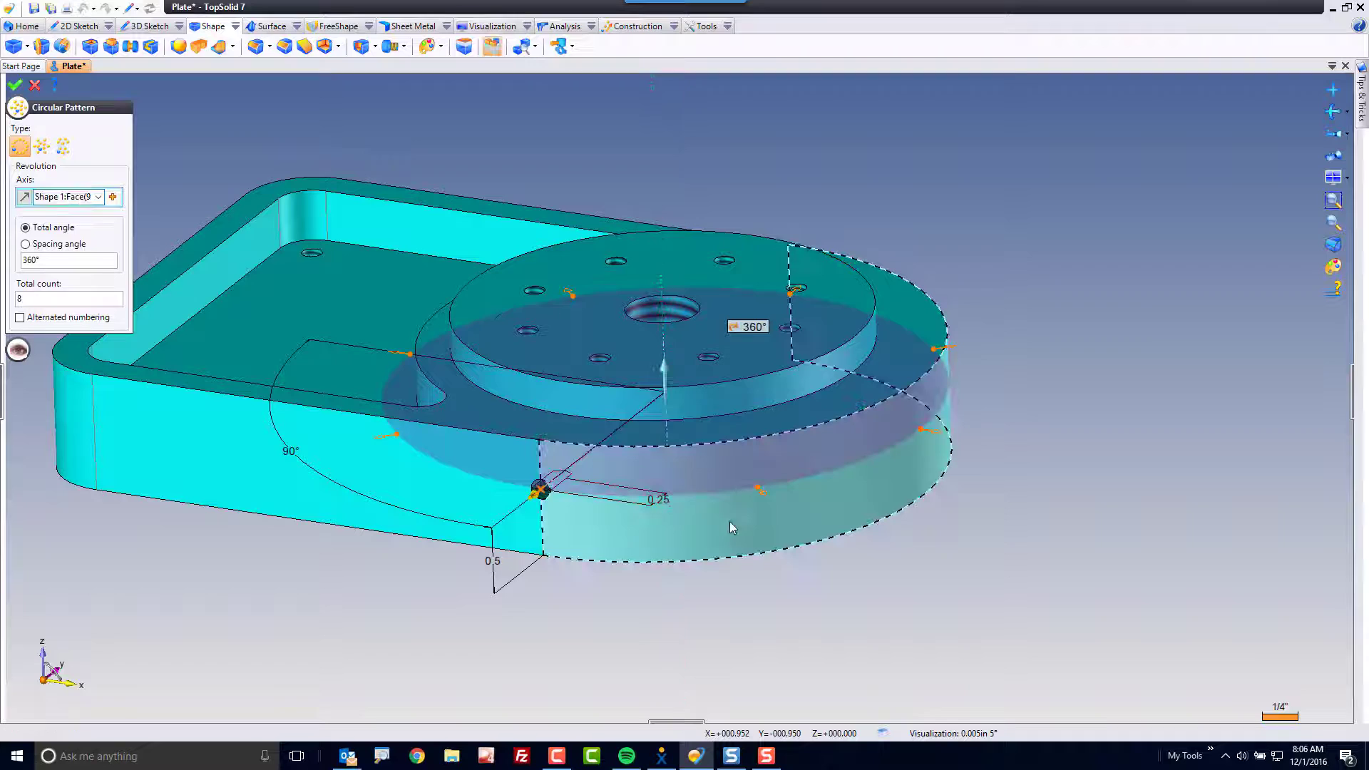
pyautogui.doubleClick(59, 264)
pyautogui.write('180')
pyautogui.press('Tab')
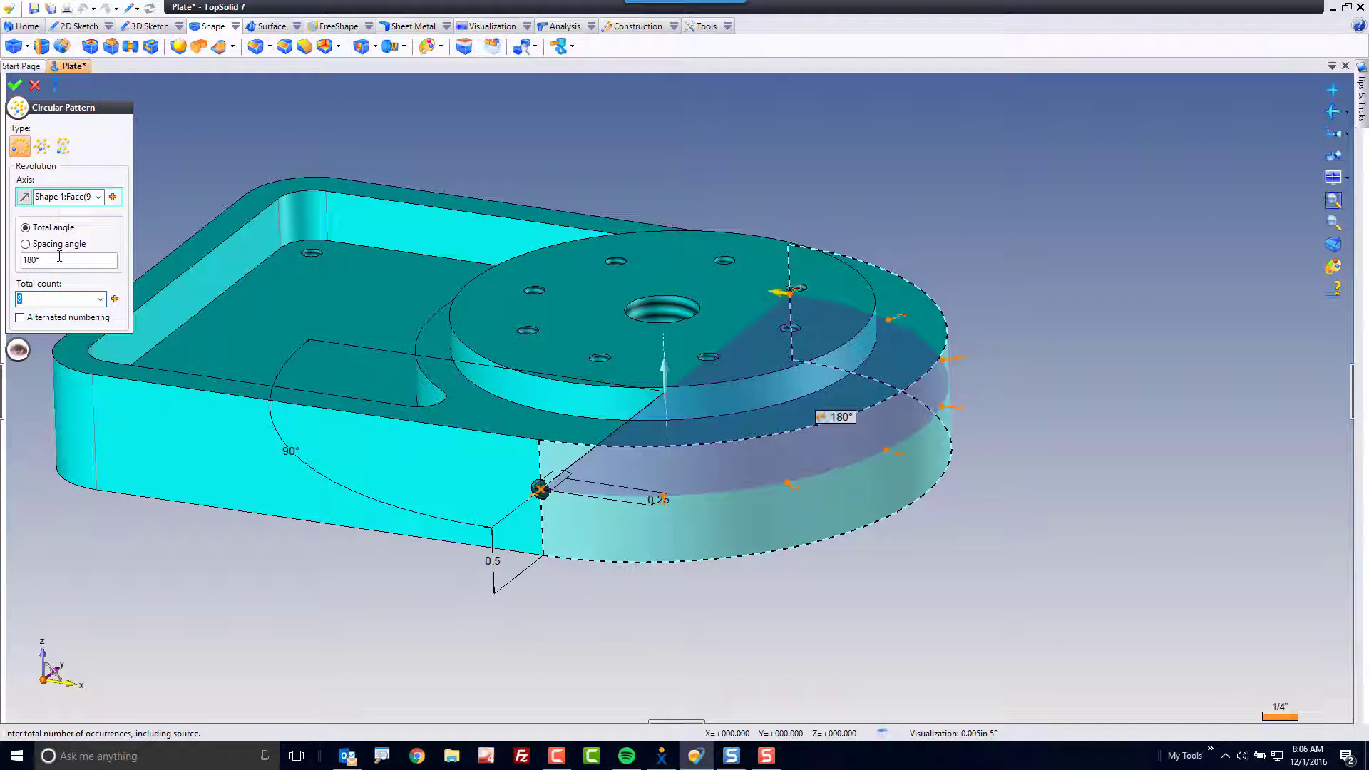
pyautogui.click(14, 85)
pyautogui.click(33, 85)
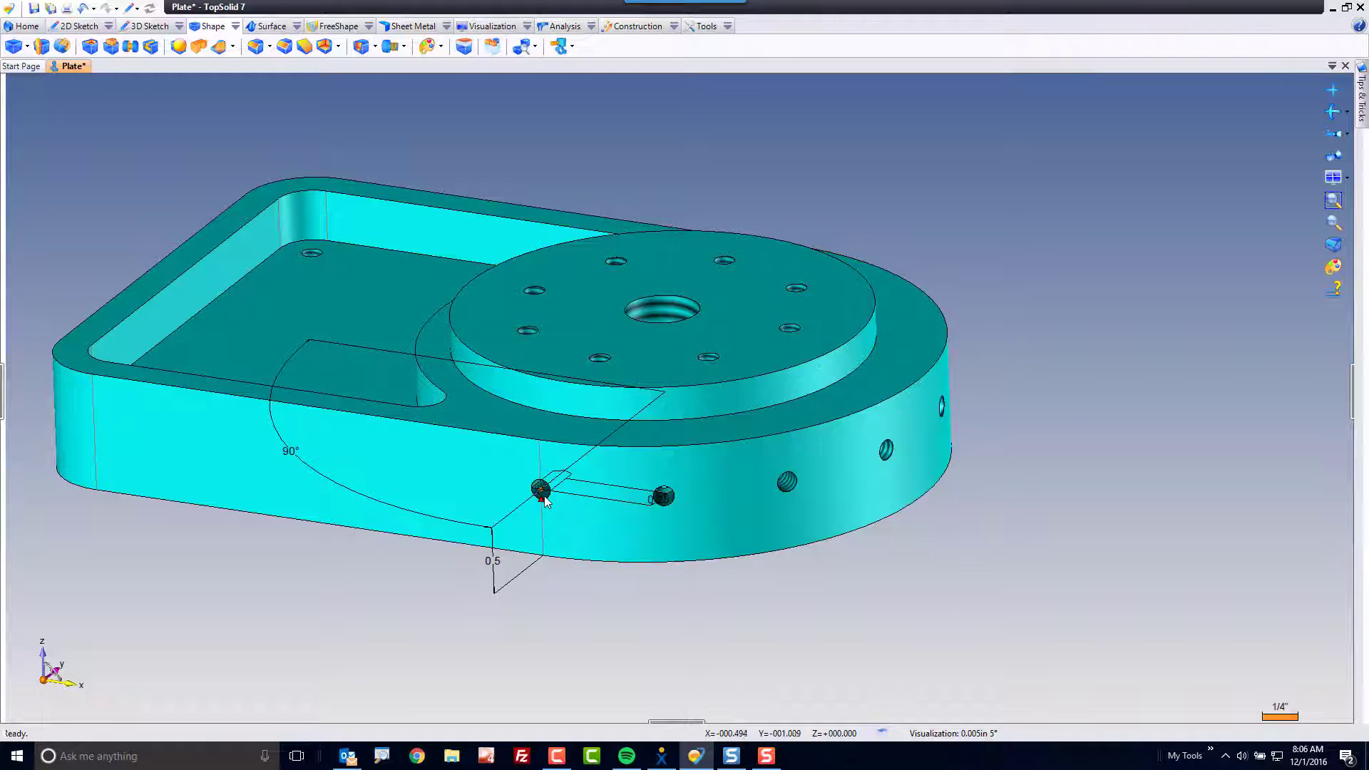
pyautogui.moveTo(1006, 515); pyautogui.dragTo(974, 554, button='middle')
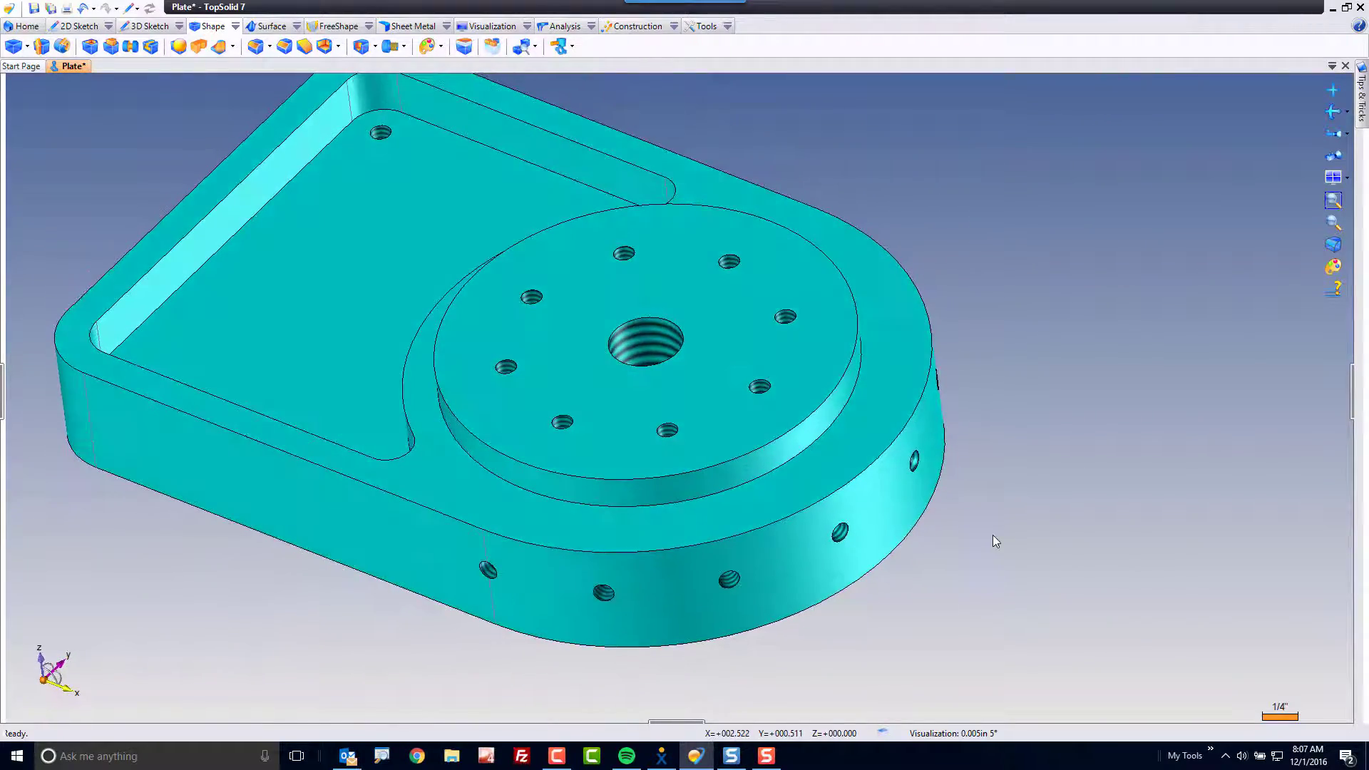